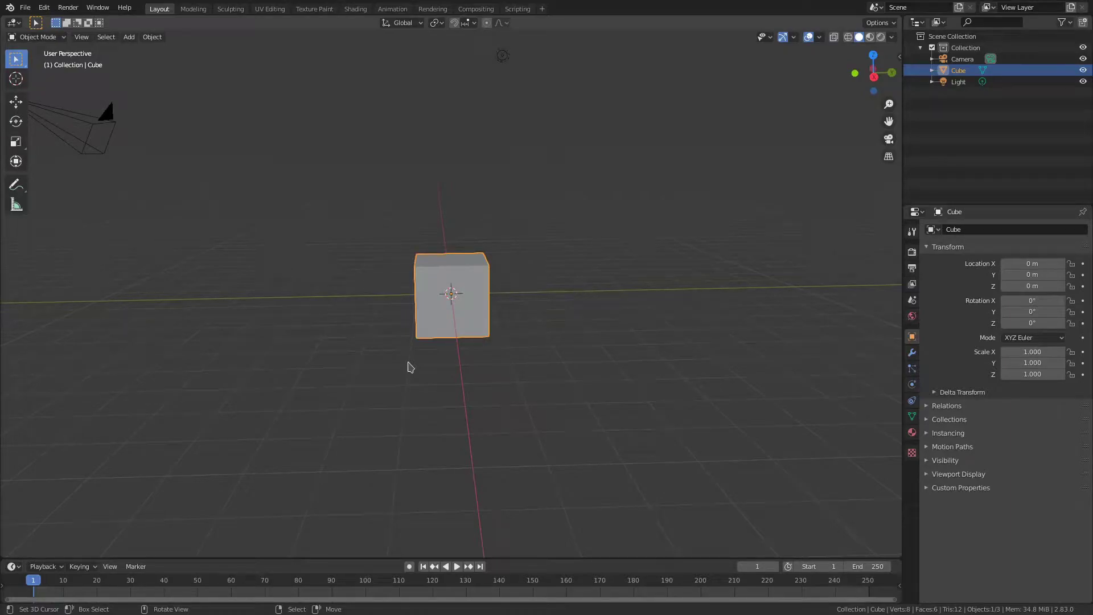
- Copy the complete character rig with its armature and body meshes, and create a new General file
{"action": "mouse_move", "coordinate": [570, 353]}
{"action": "middle_mouse_down"}
{"action": "mouse_move", "coordinate": [611, 349]}
{"action": "mouse_move", "coordinate": [555, 338]}
{"action": "middle_mouse_up"}
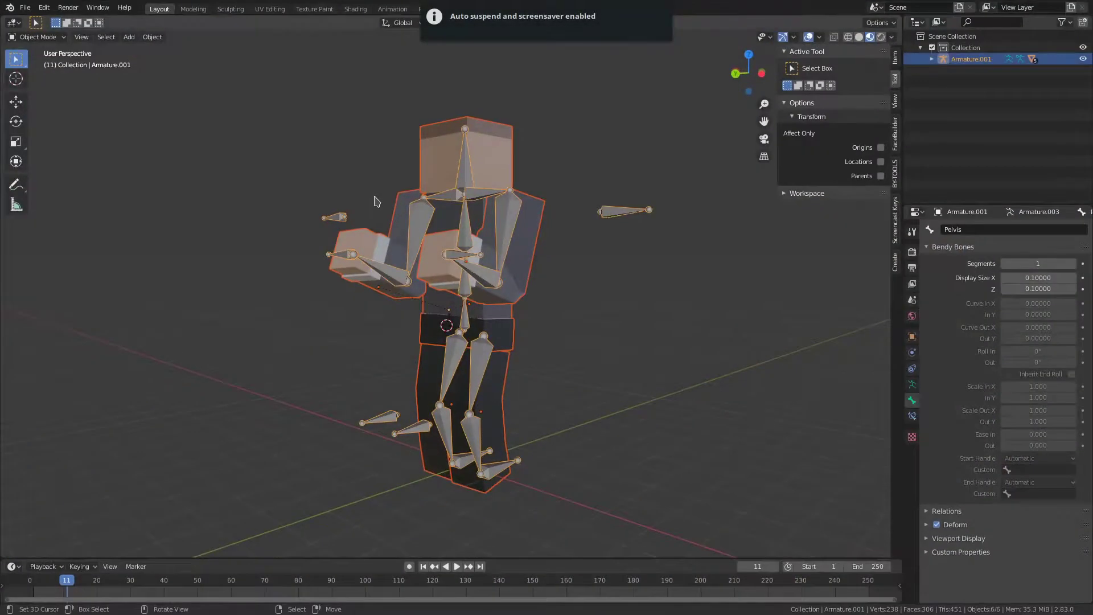
{"action": "middle_click_drag", "start_coordinate": [375, 201], "coordinate": [402, 208]}
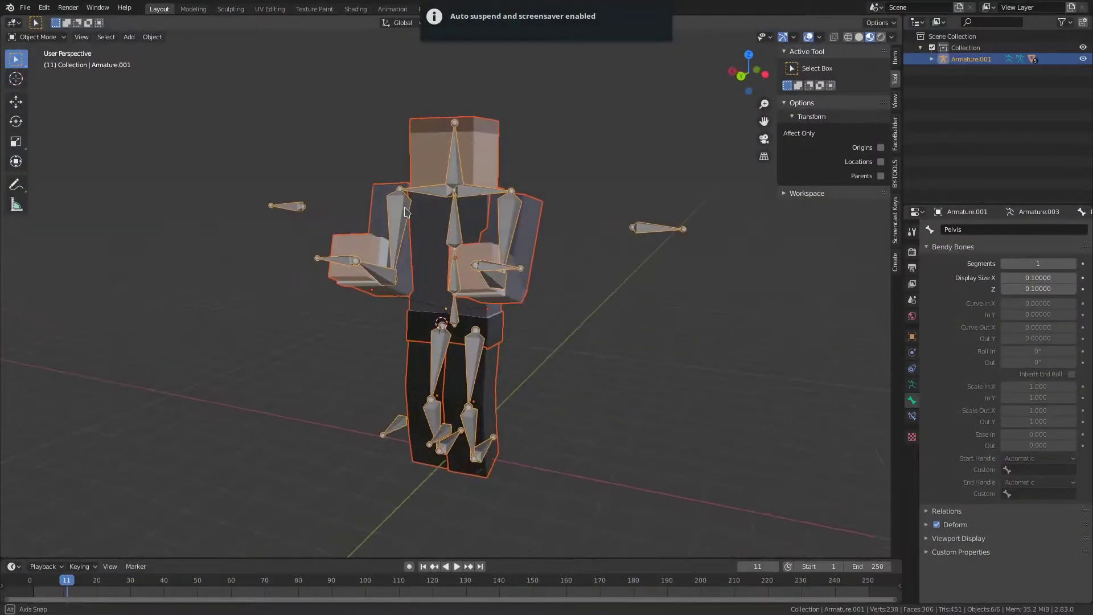
{"action": "middle_click_drag", "start_coordinate": [481, 210], "coordinate": [549, 195]}
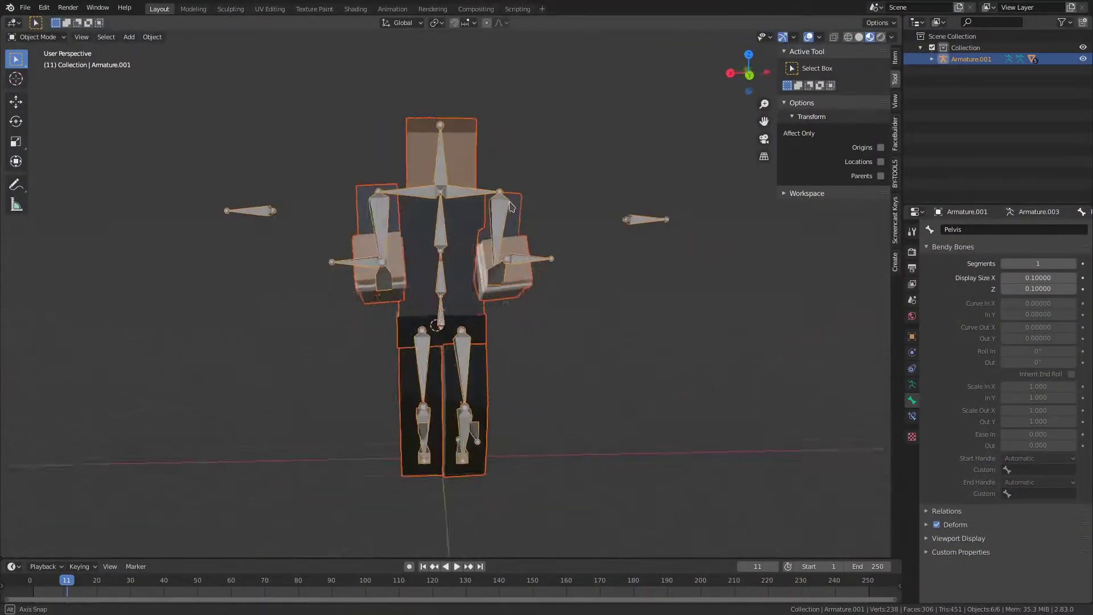
{"action": "key", "text": "ctrl+c"}
{"action": "key", "text": "ctrl+n"}
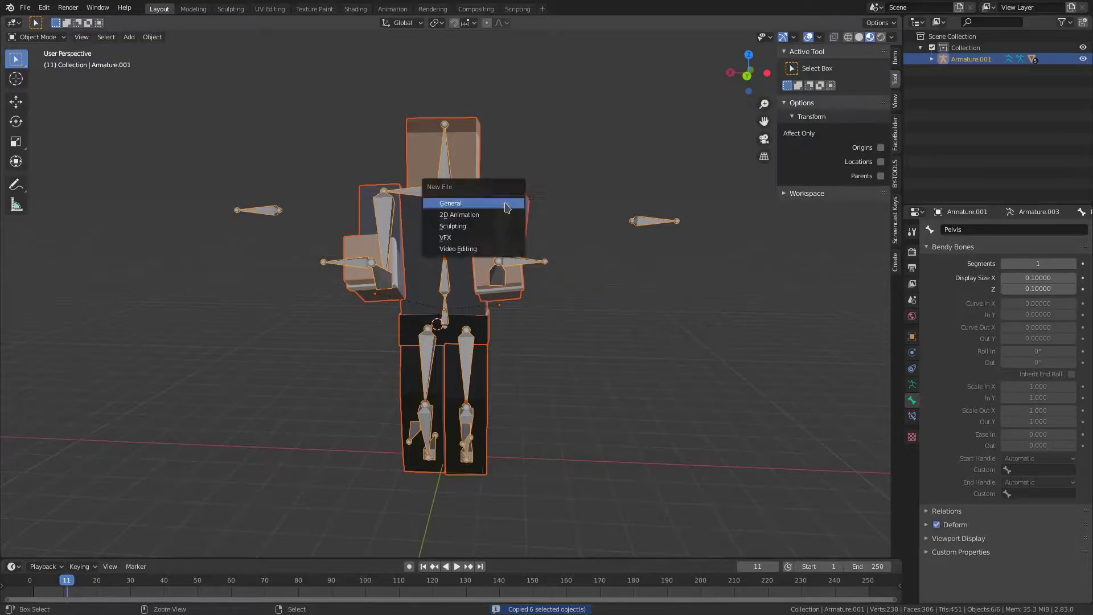
{"action": "left_click", "coordinate": [492, 204]}
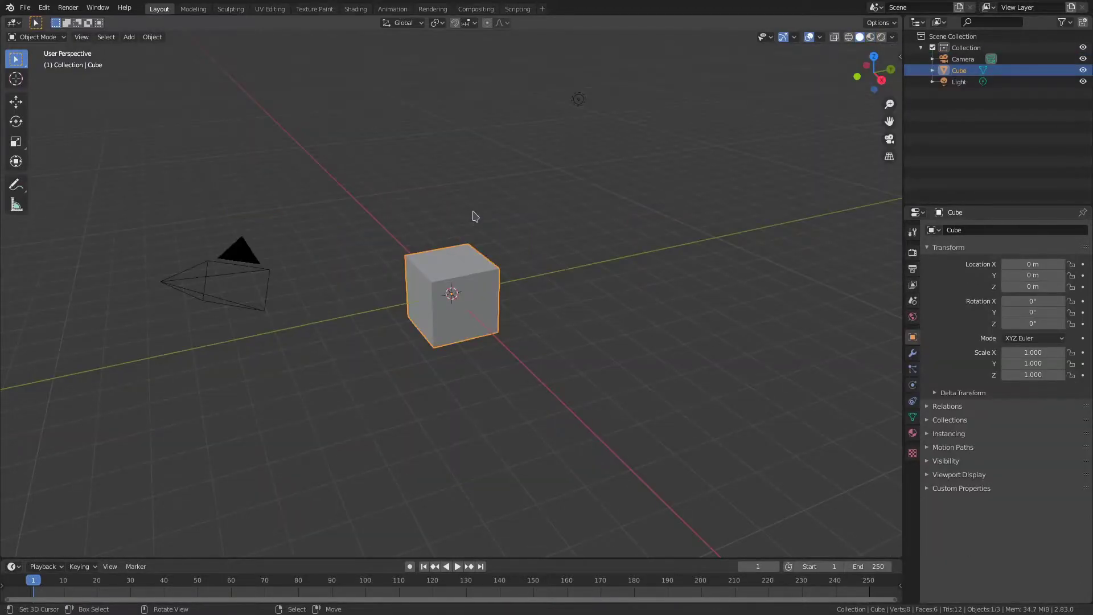
- Delete all default objects from the scene and paste the copied character rig into it
{"action": "key", "text": "a"}
{"action": "key", "text": "x"}
{"action": "left_click", "coordinate": [472, 215]}
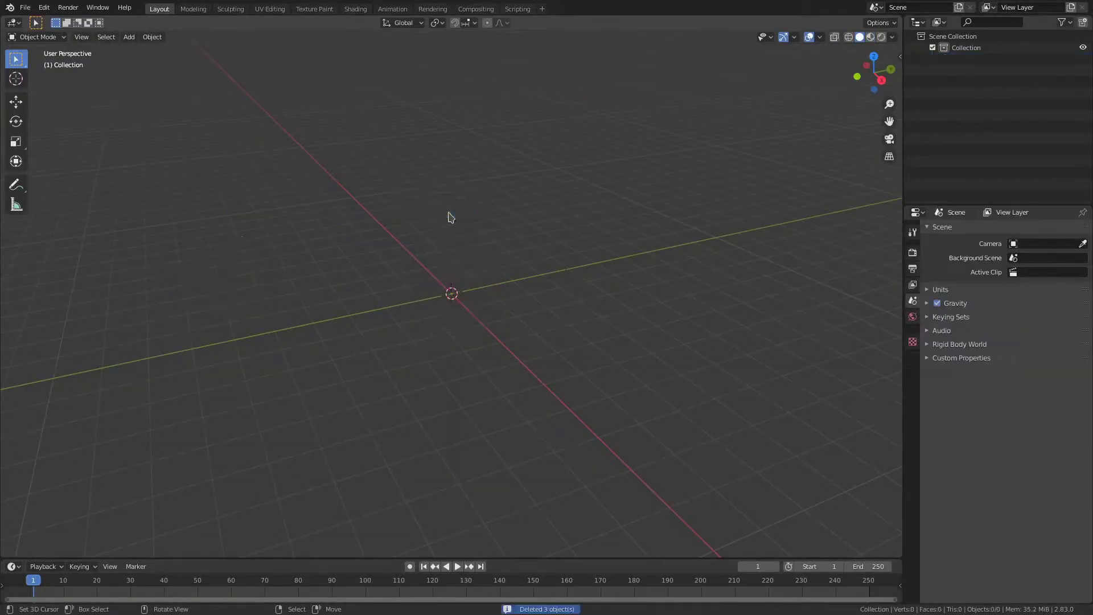
{"action": "key", "text": "ctrl+v"}
- Turn on the Screencast Keys display for the viewport and hide the sidebar again
{"action": "key", "text": "n"}
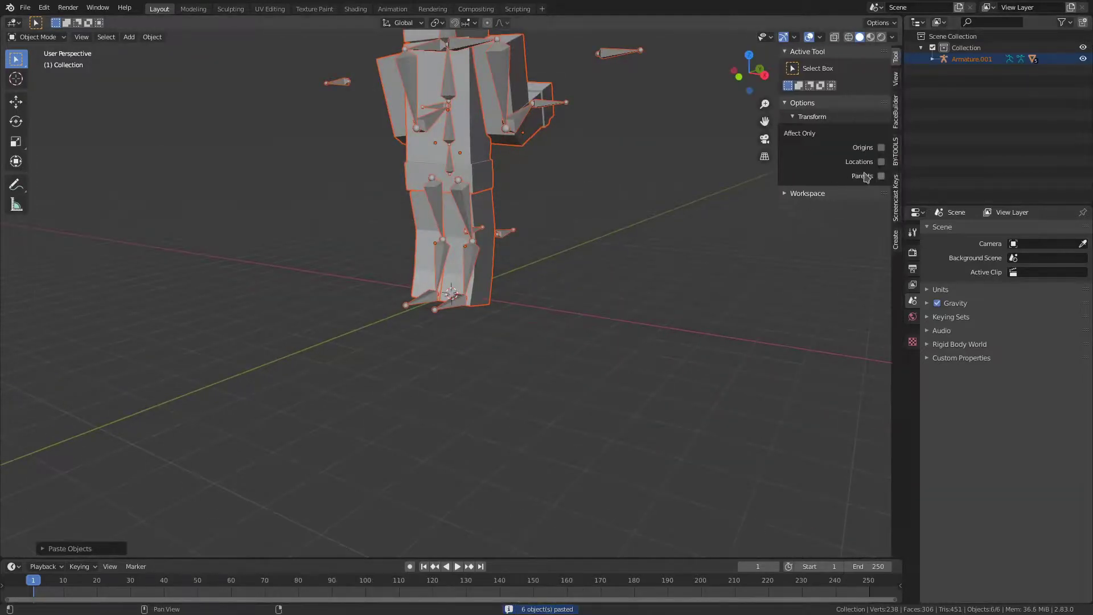
{"action": "left_click", "coordinate": [896, 196]}
{"action": "key", "text": "n"}
- Select the character's armature and bring it into the Animation workspace in Pose Mode, with the whole rig framed in the viewport
{"action": "middle_click_drag", "start_coordinate": [581, 161], "coordinate": [402, 153]}
{"action": "right_click", "coordinate": [442, 182]}
{"action": "right_click", "coordinate": [455, 169]}
{"action": "key", "text": "KP_Decimal"}
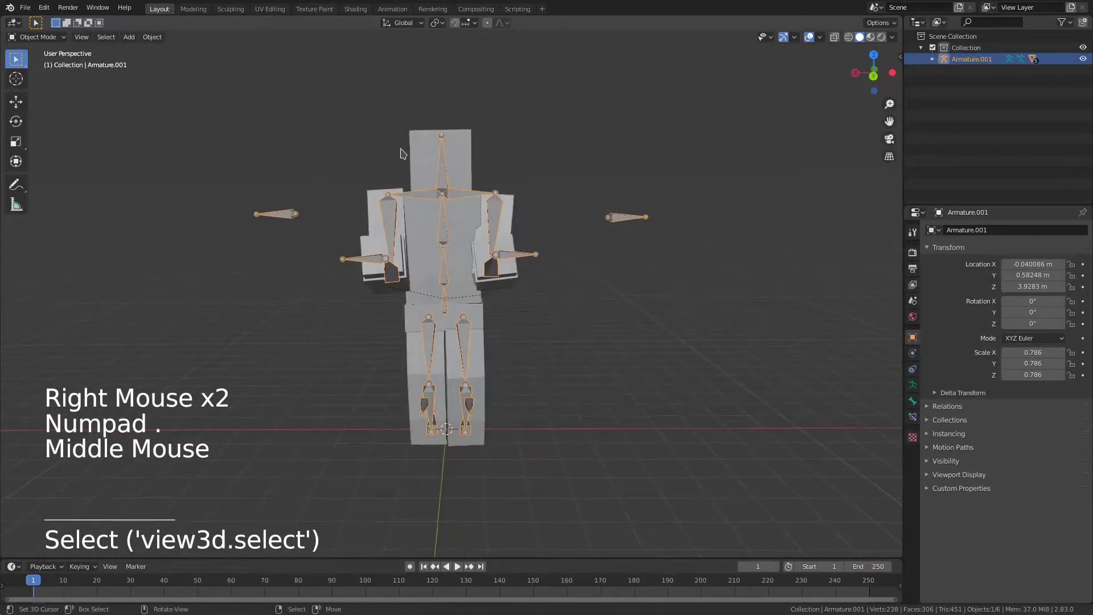
{"action": "left_click", "coordinate": [392, 8]}
{"action": "middle_click_drag", "start_coordinate": [592, 233], "coordinate": [566, 219]}
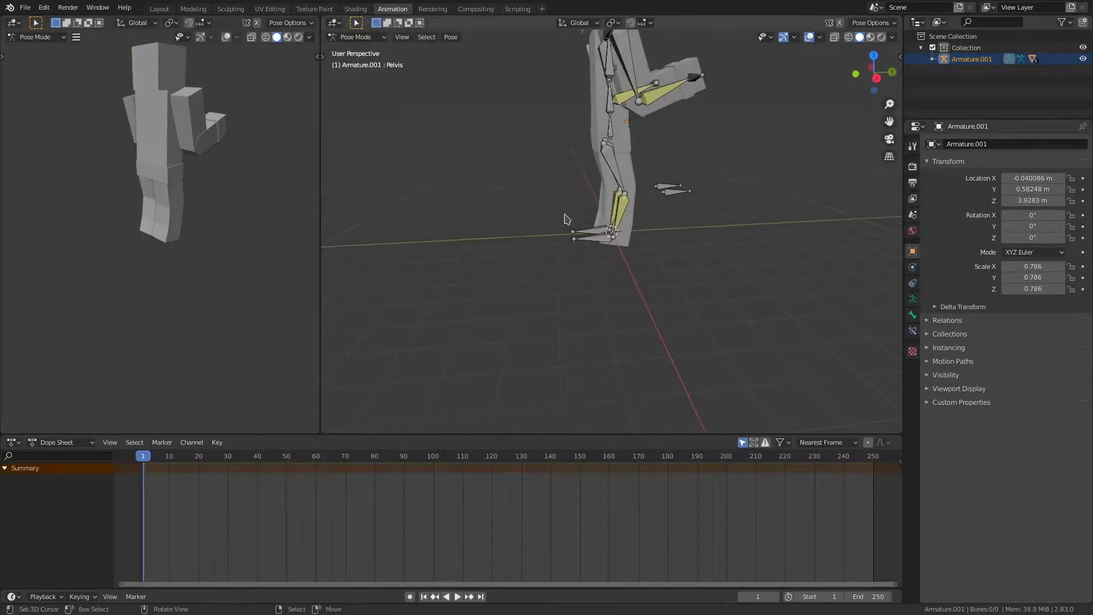
{"action": "key", "text": "a"}
{"action": "key", "text": "KP_Decimal"}
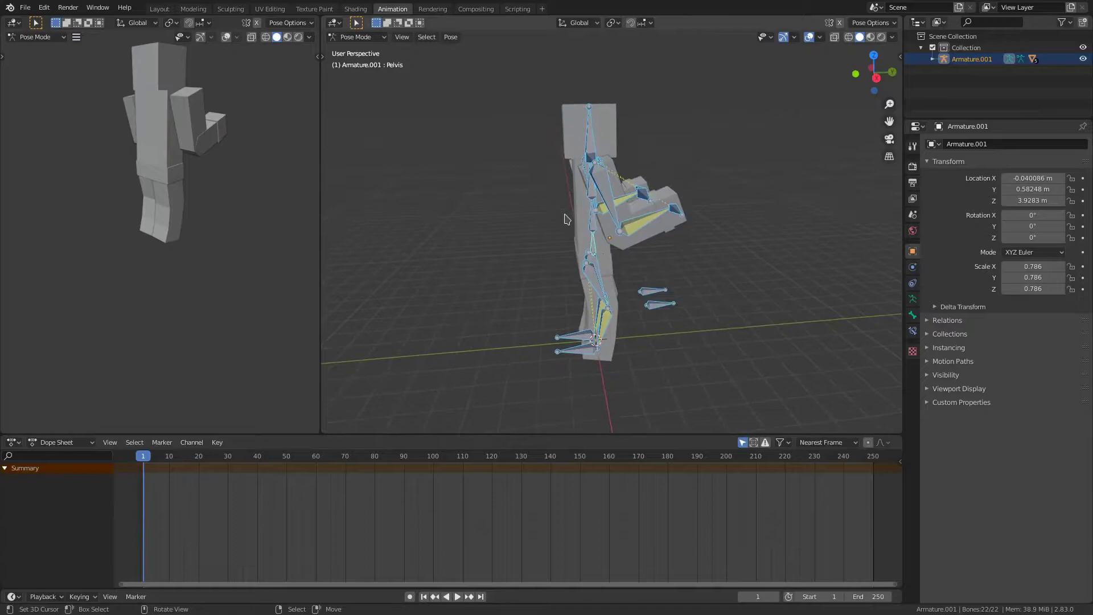
{"action": "key", "text": "alt+a"}
{"action": "middle_click_drag", "start_coordinate": [555, 216], "coordinate": [451, 193]}
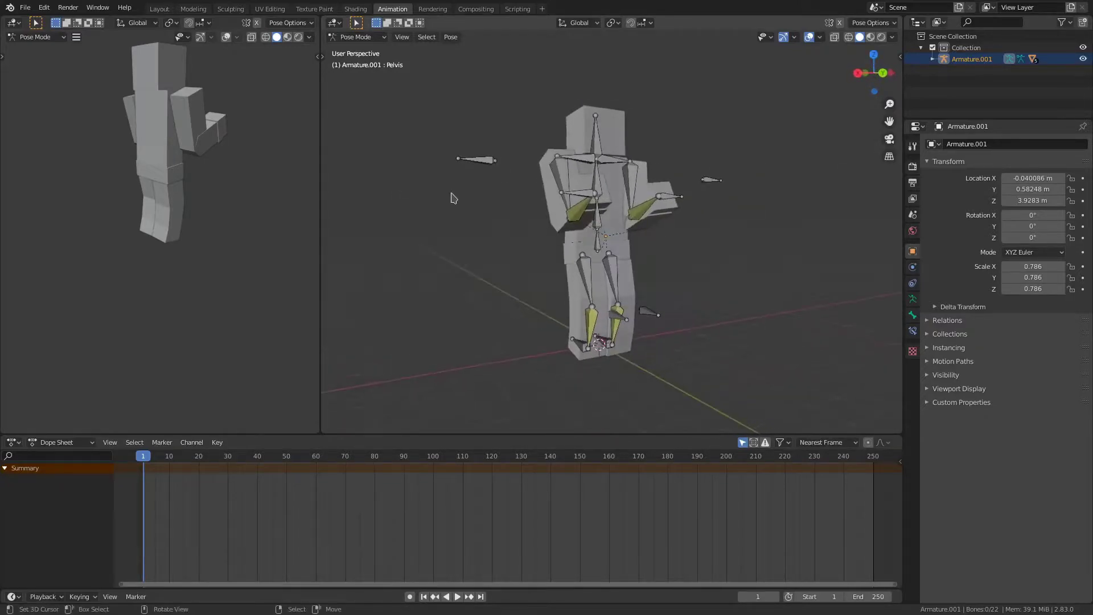
{"action": "middle_click_drag", "start_coordinate": [515, 226], "coordinate": [603, 221]}
- Insert a LocRot keyframe at frame 1 for all bones except the upper arms, lower arms and lower legs
{"action": "key", "text": "a"}
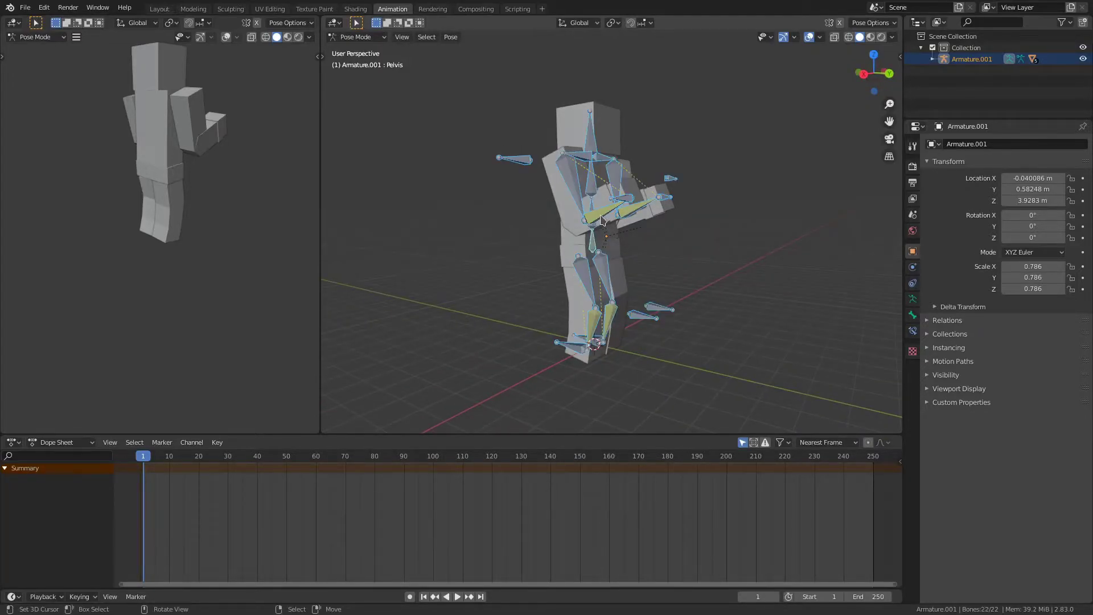
{"action": "key", "text": "i"}
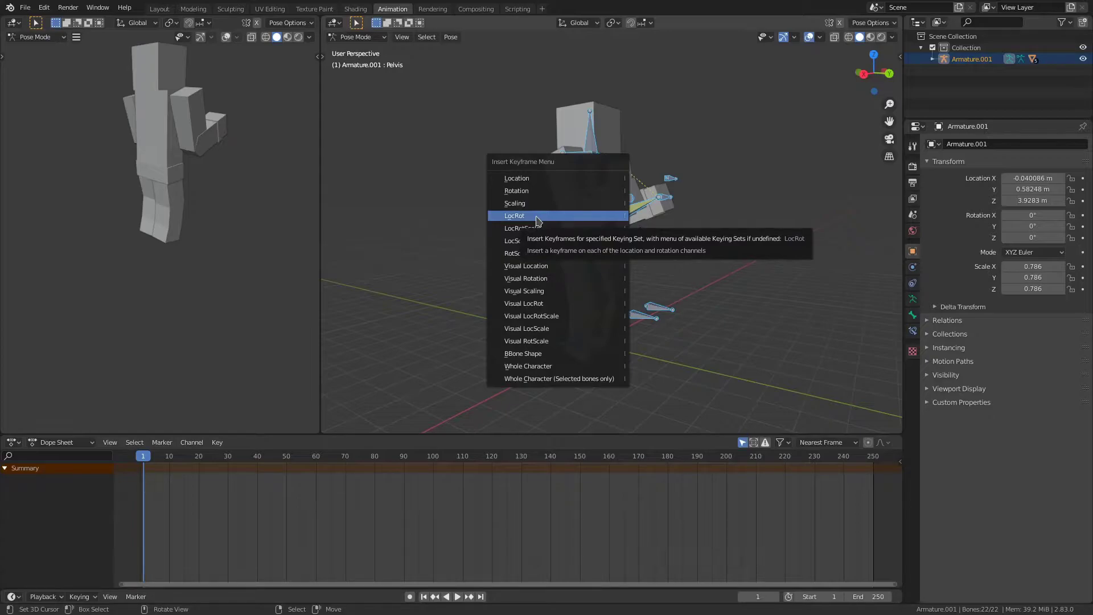
{"action": "key", "text": "Escape"}
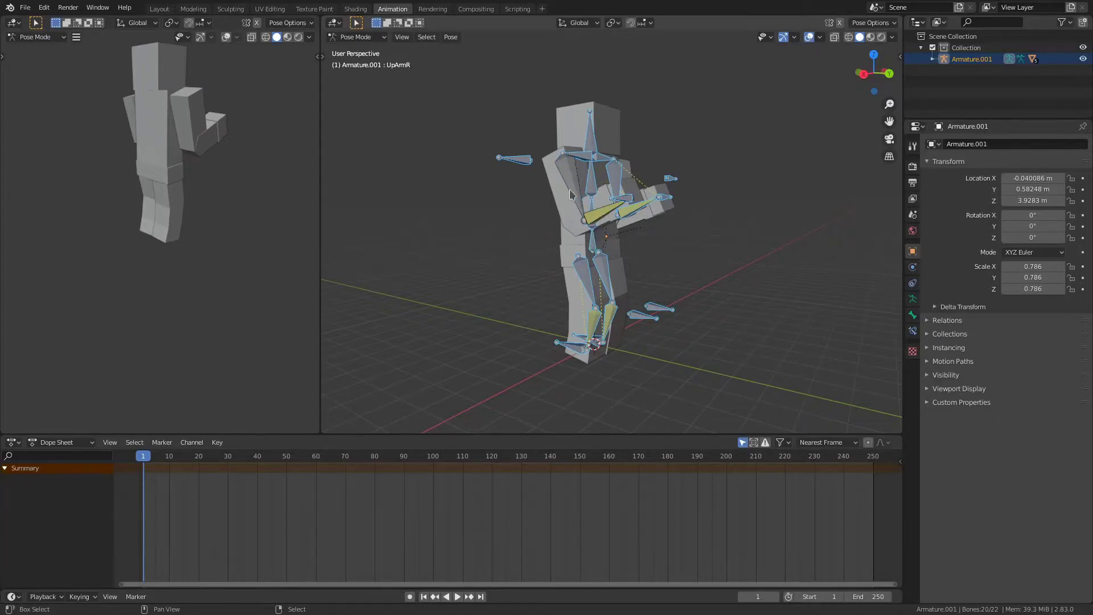
{"action": "middle_click_drag", "start_coordinate": [615, 179], "coordinate": [597, 189]}
{"action": "left_click", "coordinate": [638, 207], "text": "shift"}
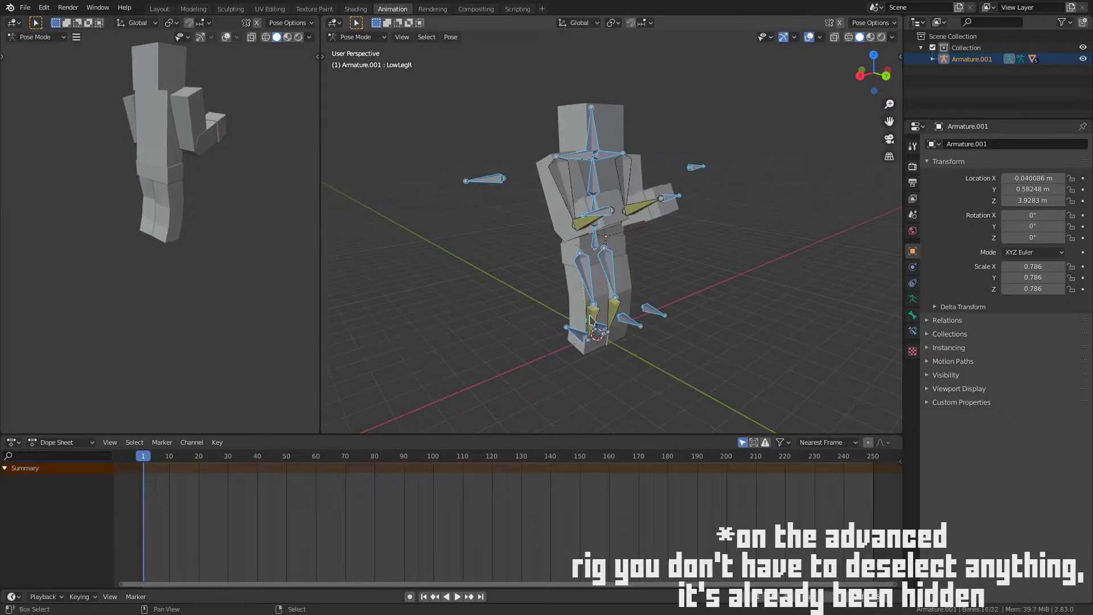
{"action": "middle_click_drag", "start_coordinate": [590, 319], "coordinate": [641, 237]}
{"action": "key", "text": "i"}
{"action": "left_click", "coordinate": [626, 255]}
- Turn off Only Show Selected in the Dope Sheet to list the keyframe channels of all bones
{"action": "middle_click_drag", "start_coordinate": [240, 555], "coordinate": [315, 492]}
{"action": "middle_click_drag", "start_coordinate": [534, 411], "coordinate": [562, 404]}
{"action": "left_click", "coordinate": [687, 268]}
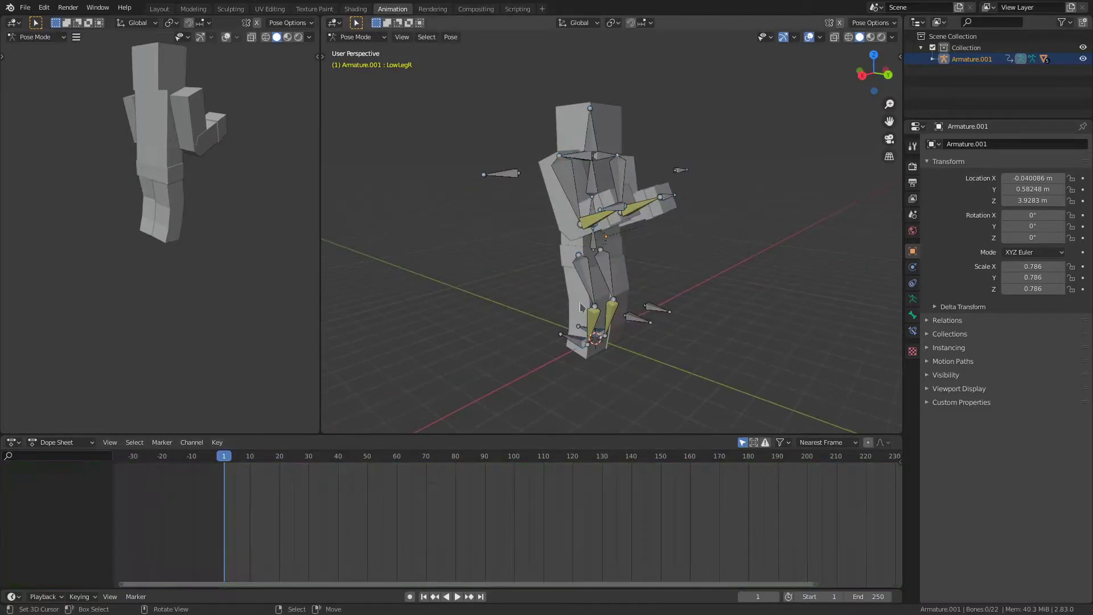
{"action": "left_click", "coordinate": [582, 267]}
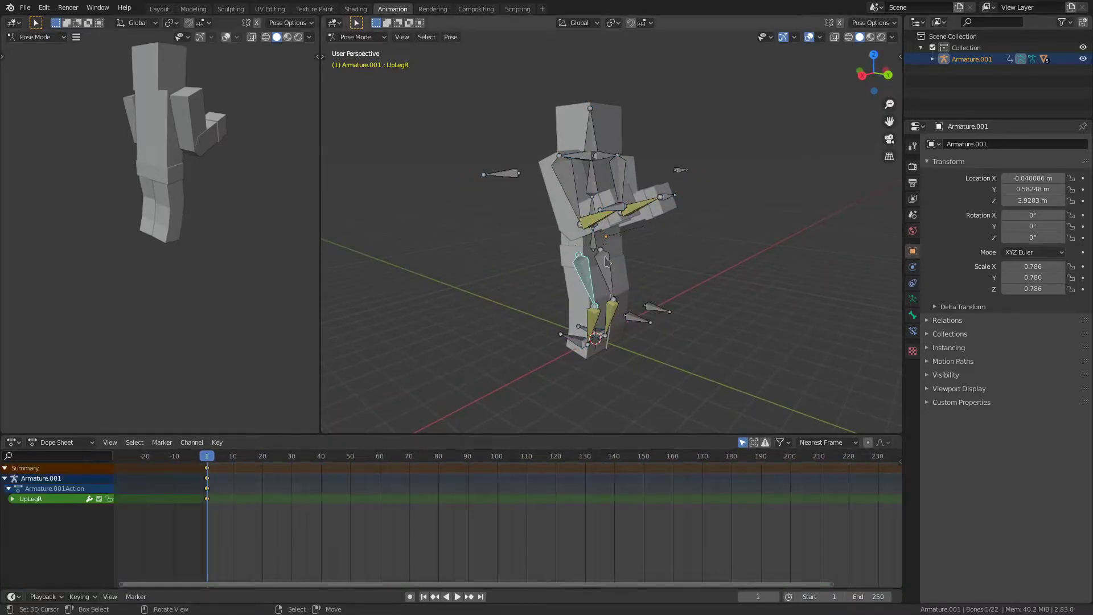
{"action": "left_click", "coordinate": [607, 261]}
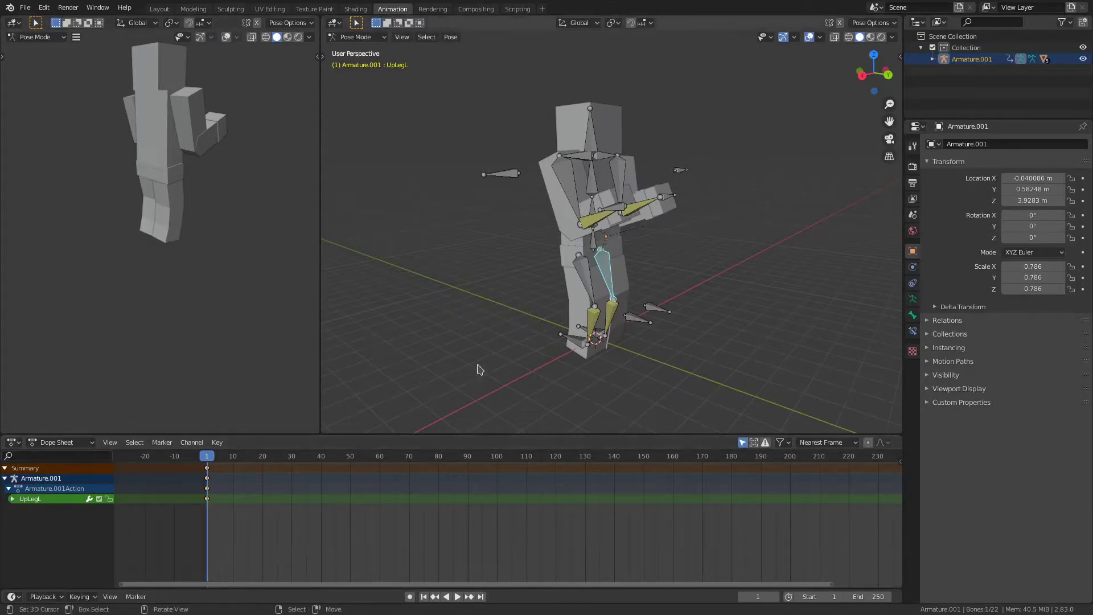
{"action": "left_click", "coordinate": [742, 442]}
{"action": "scroll", "coordinate": [439, 517], "scroll_direction": "down", "scroll_amount": 5}
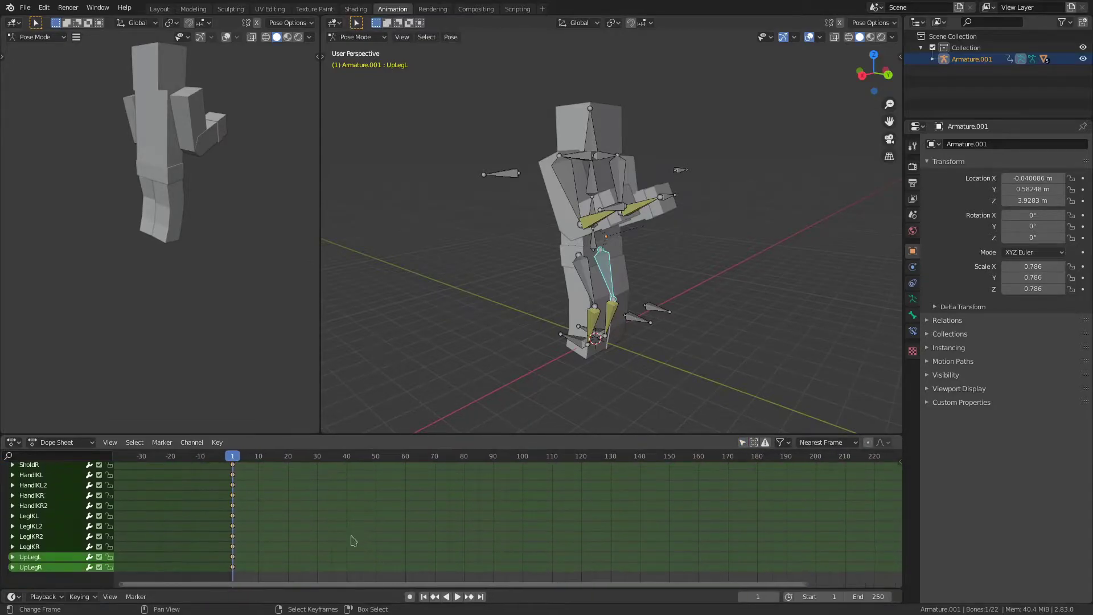
- Check which Dope Sheet channels belong to the head and right shoulder bones
{"action": "left_click", "coordinate": [574, 167]}
{"action": "left_click", "coordinate": [593, 140]}
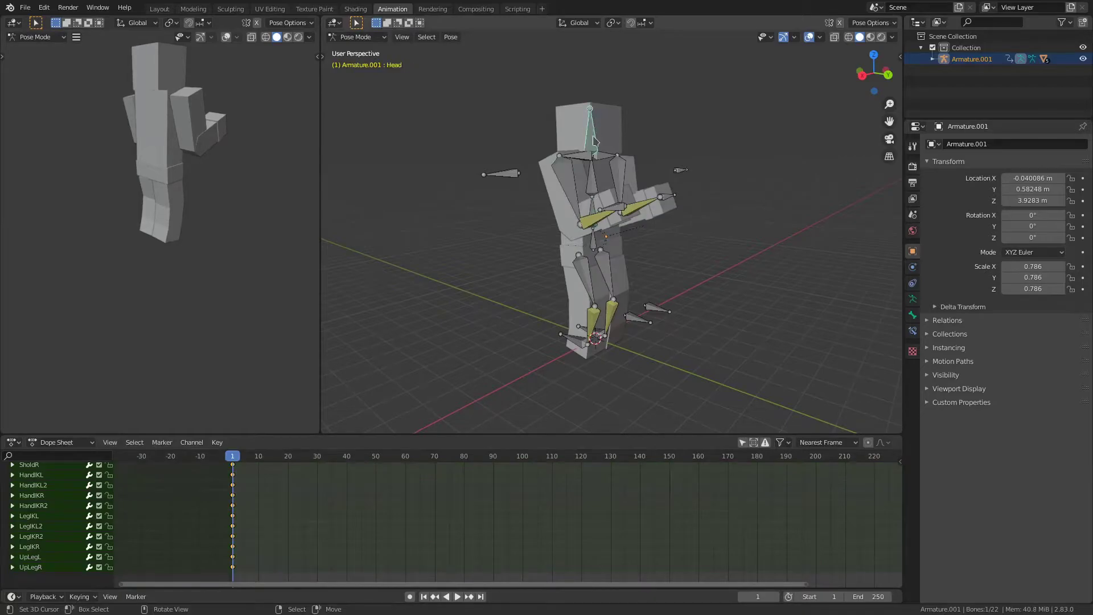
{"action": "right_click", "coordinate": [583, 157]}
{"action": "mouse_move", "coordinate": [479, 542]}
{"action": "middle_mouse_down"}
{"action": "mouse_move", "coordinate": [480, 573]}
{"action": "mouse_move", "coordinate": [480, 456]}
{"action": "mouse_move", "coordinate": [480, 580]}
{"action": "mouse_move", "coordinate": [489, 560]}
{"action": "middle_mouse_up"}
{"action": "middle_click_drag", "start_coordinate": [586, 192], "coordinate": [570, 190]}
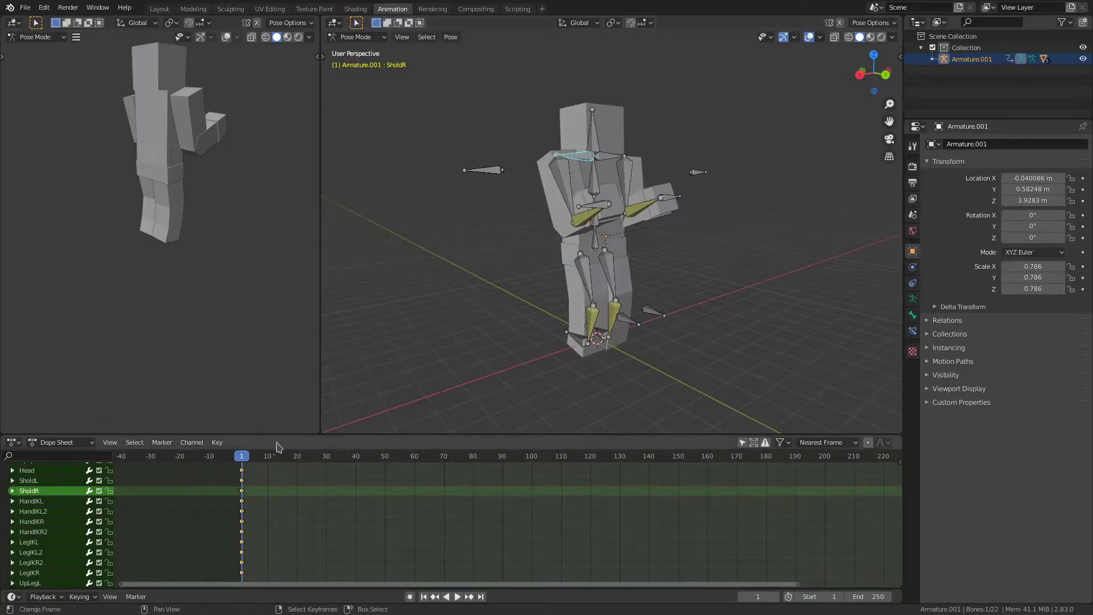
- Try lowering the right hand IK bone along Z at frame 27 without a keyframe, and play the animation
{"action": "left_click_drag", "start_coordinate": [259, 468], "coordinate": [321, 463]}
{"action": "left_click", "coordinate": [603, 202]}
{"action": "middle_click_drag", "start_coordinate": [604, 202], "coordinate": [647, 214]}
{"action": "key", "text": "g"}
{"action": "key", "text": "z"}
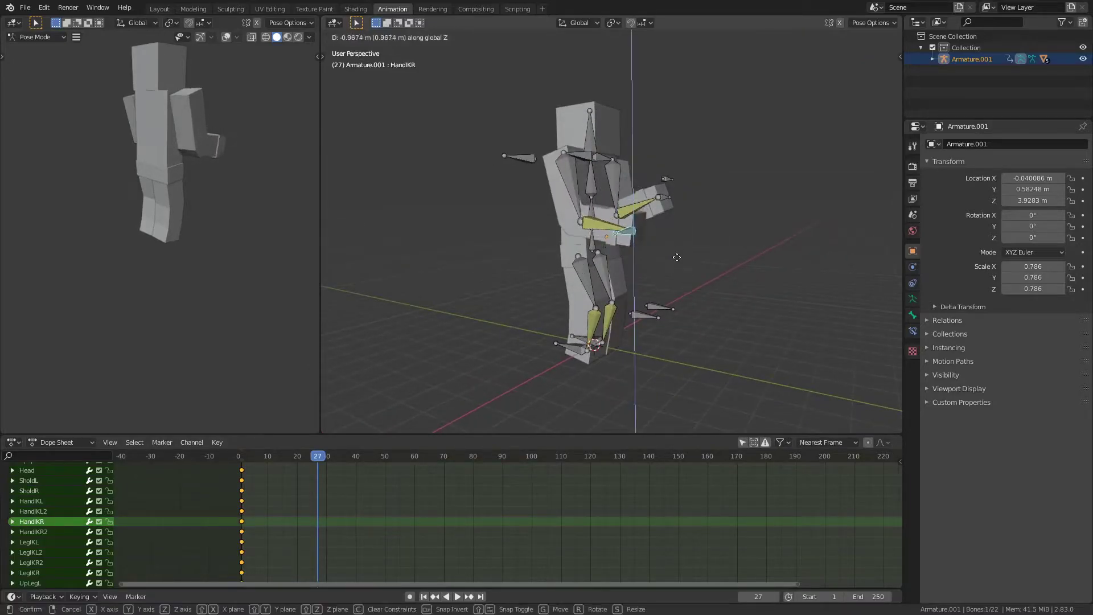
{"action": "left_click", "coordinate": [676, 256]}
{"action": "middle_click_drag", "start_coordinate": [592, 350], "coordinate": [512, 336]}
{"action": "key", "text": "space"}
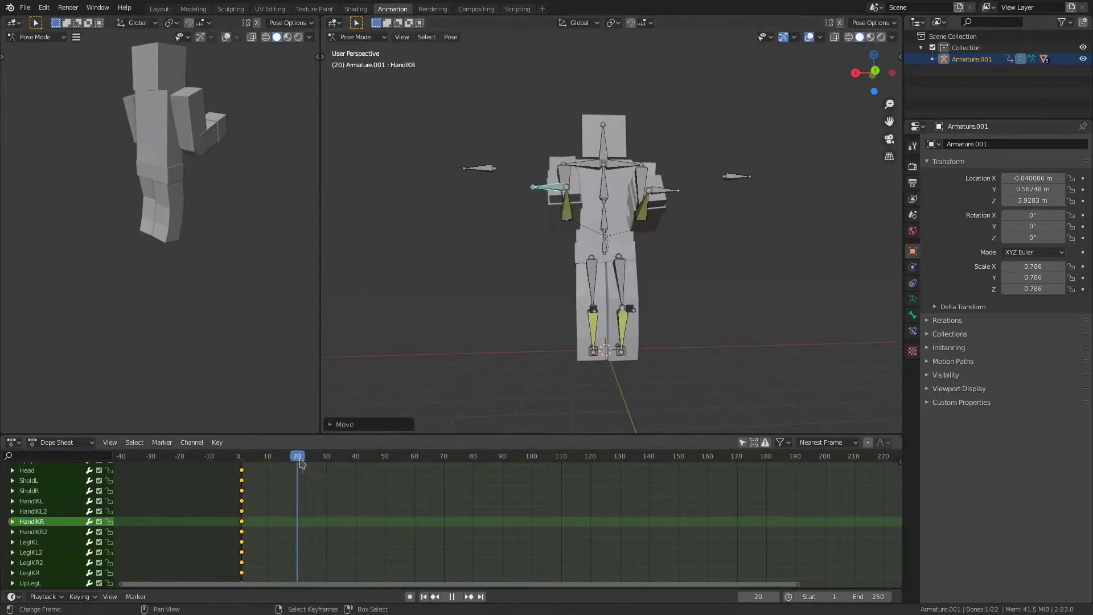
{"action": "key", "text": "space"}
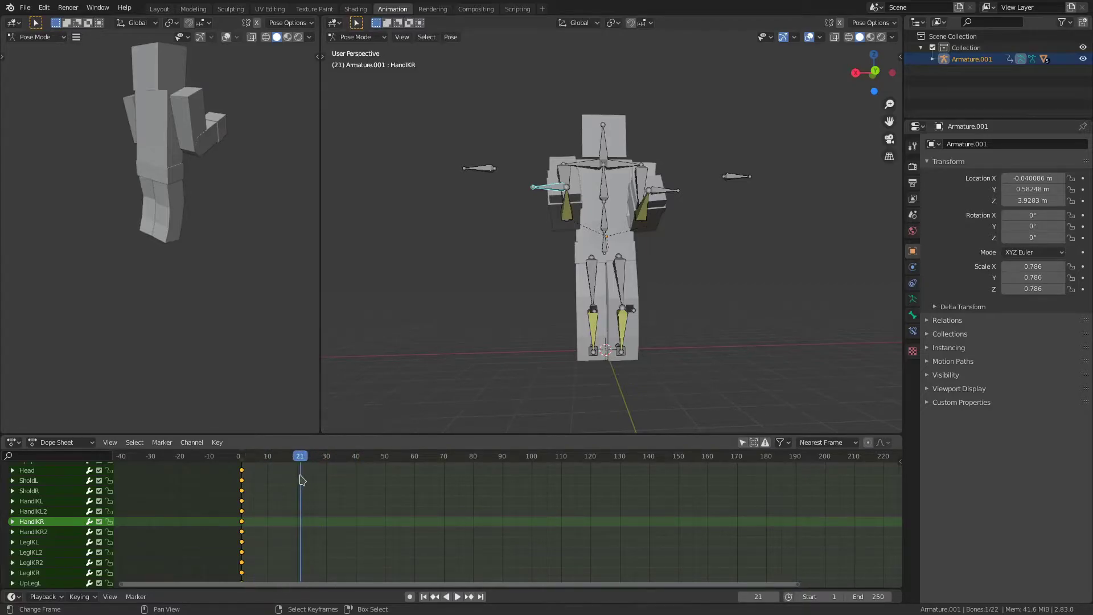
- Lower the right hand IK bone HandIKR about 0.72 m along Z at frame 21 and insert a keyframe
{"action": "middle_click_drag", "start_coordinate": [611, 227], "coordinate": [626, 239]}
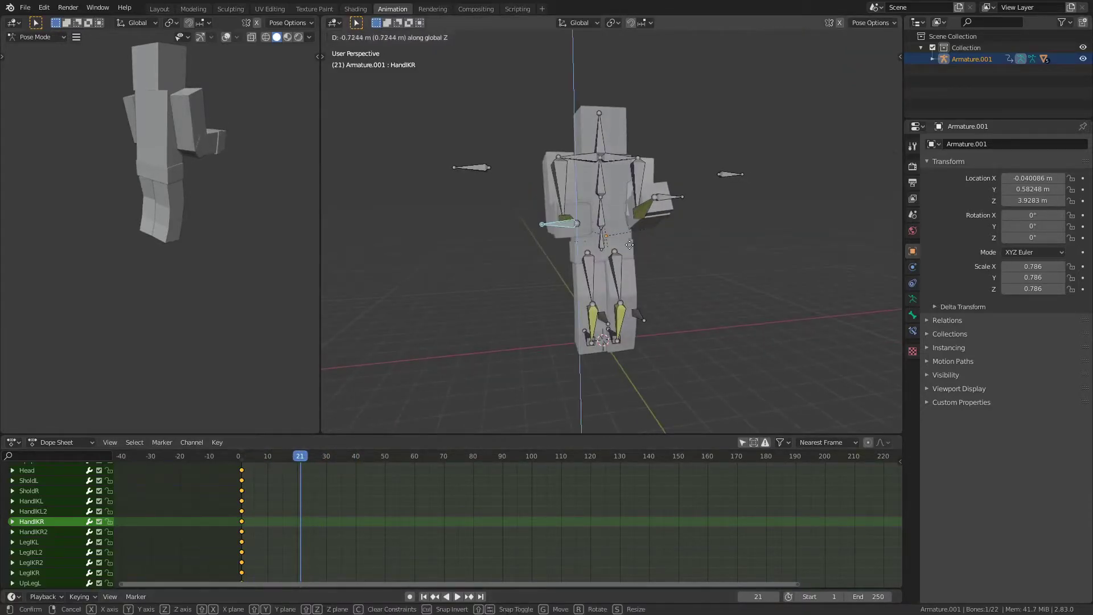
{"action": "key", "text": "i"}
{"action": "left_click", "coordinate": [629, 243]}
- Move the right elbow target bone HandIKR2 forward at frame 21 and insert a keyframe for it
{"action": "right_click", "coordinate": [462, 176]}
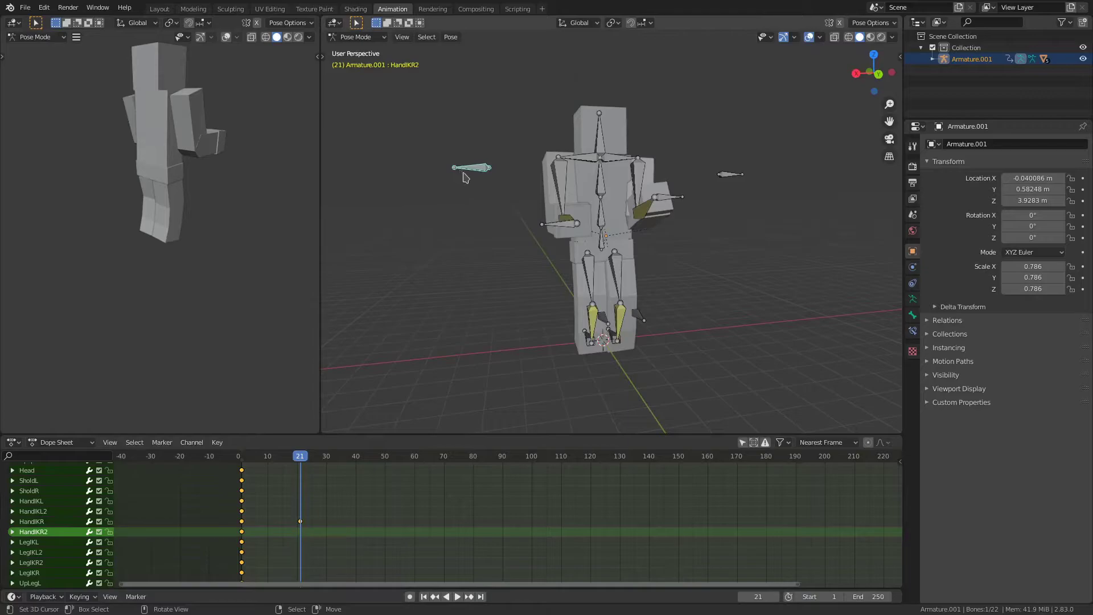
{"action": "middle_click_drag", "start_coordinate": [463, 176], "coordinate": [552, 198]}
{"action": "key", "text": "g"}
{"action": "left_click", "coordinate": [671, 200]}
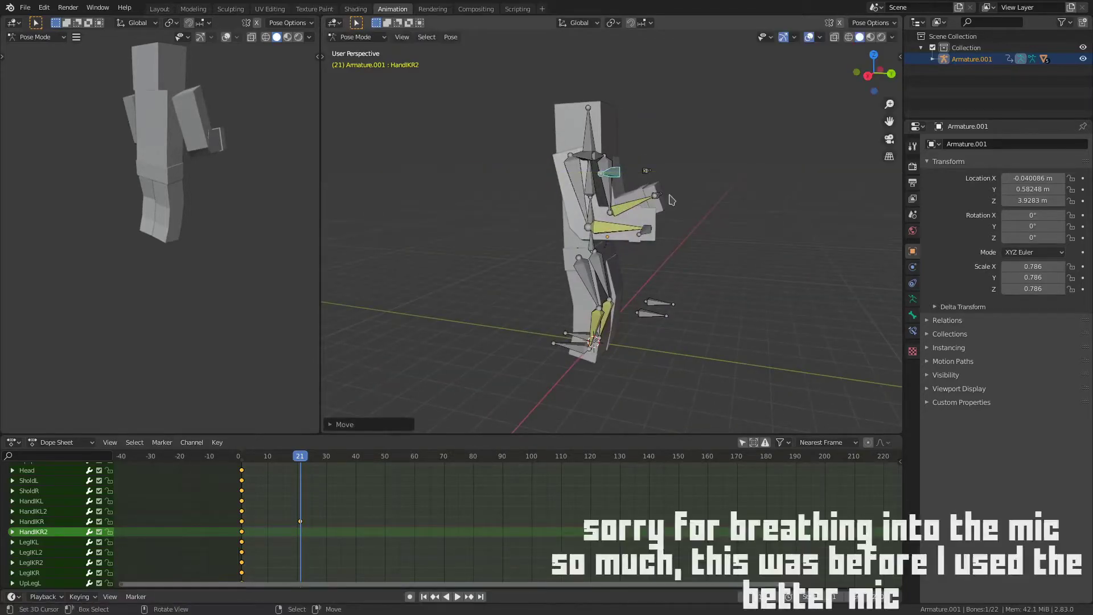
{"action": "key", "text": "i"}
{"action": "left_click", "coordinate": [672, 200]}
- Preview the right arm motion from the start, and delete the HandIKR and HandIKR2 keyframes at frame 21
{"action": "left_click_drag", "start_coordinate": [297, 462], "coordinate": [233, 473]}
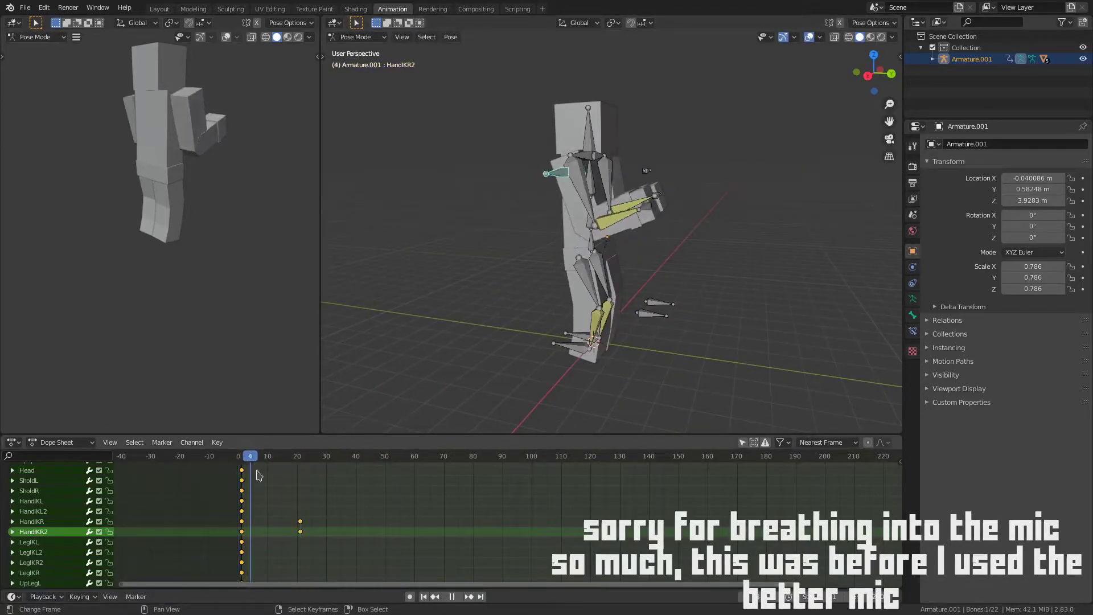
{"action": "key", "text": "space"}
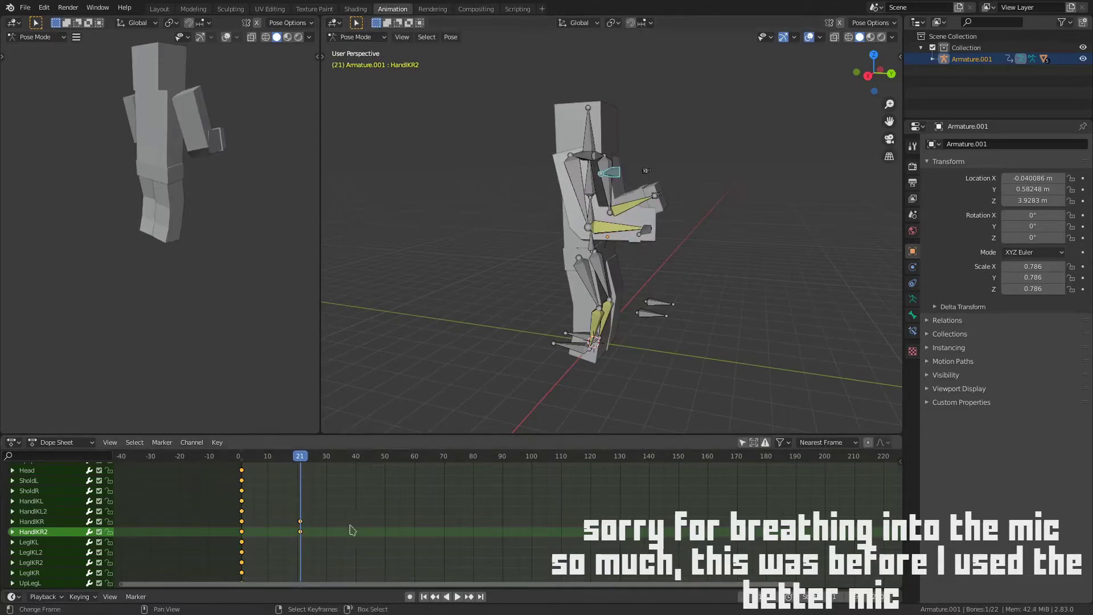
{"action": "left_click", "coordinate": [303, 536]}
{"action": "key", "text": "Delete"}
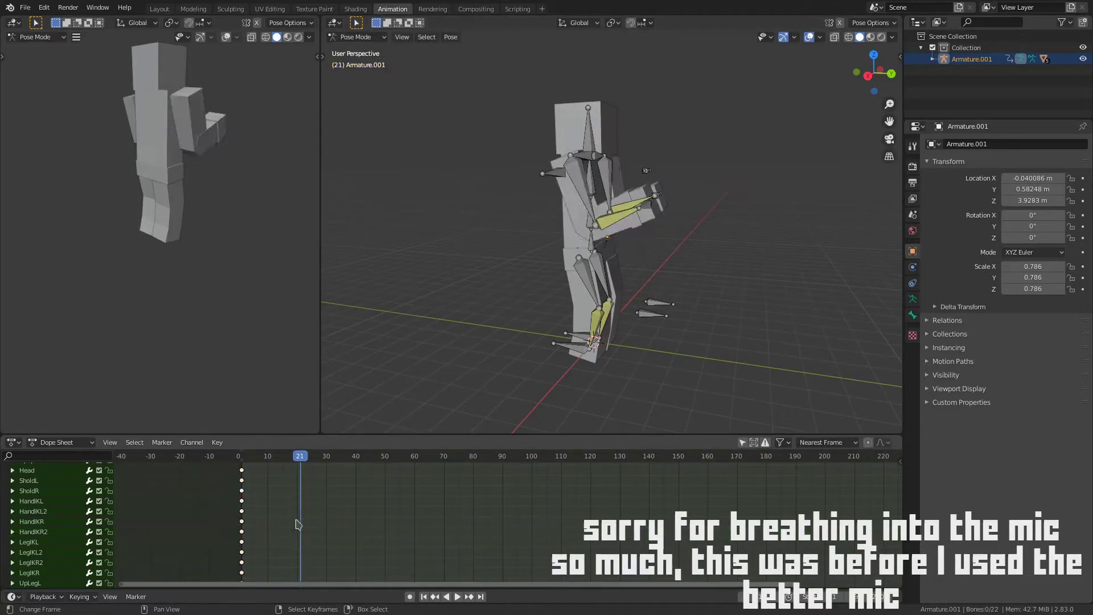
- Enable auto keying and raise the right hand IK bone along Z at frame 21
{"action": "left_click", "coordinate": [411, 596]}
{"action": "middle_click_drag", "start_coordinate": [574, 245], "coordinate": [613, 222]}
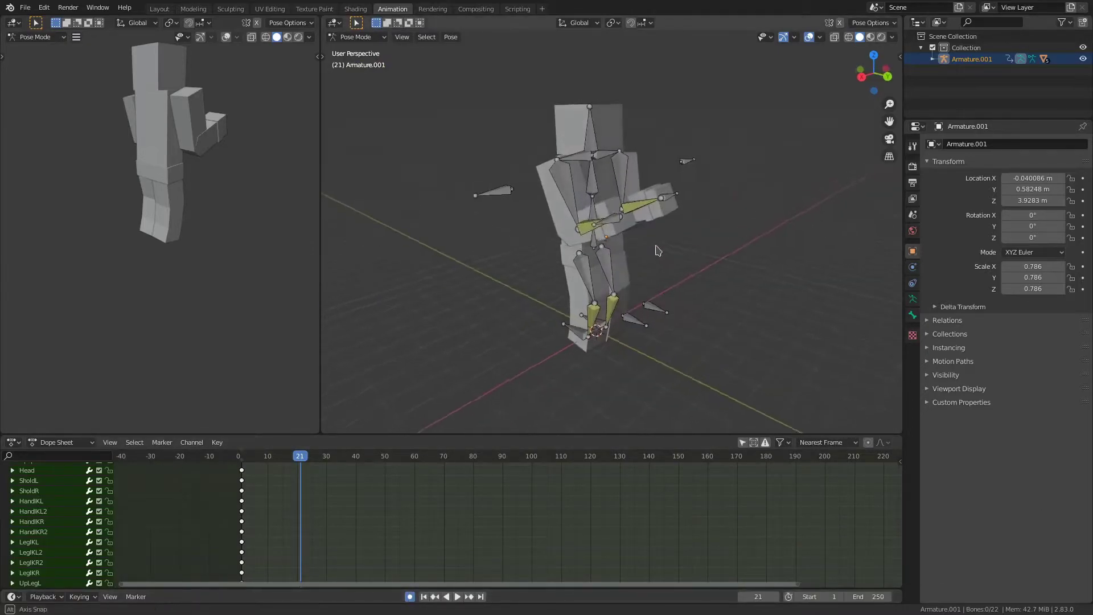
{"action": "left_click", "coordinate": [612, 222]}
{"action": "key", "text": "g"}
{"action": "key", "text": "z"}
{"action": "left_click", "coordinate": [610, 184]}
{"action": "middle_click_drag", "start_coordinate": [571, 285], "coordinate": [524, 288]}
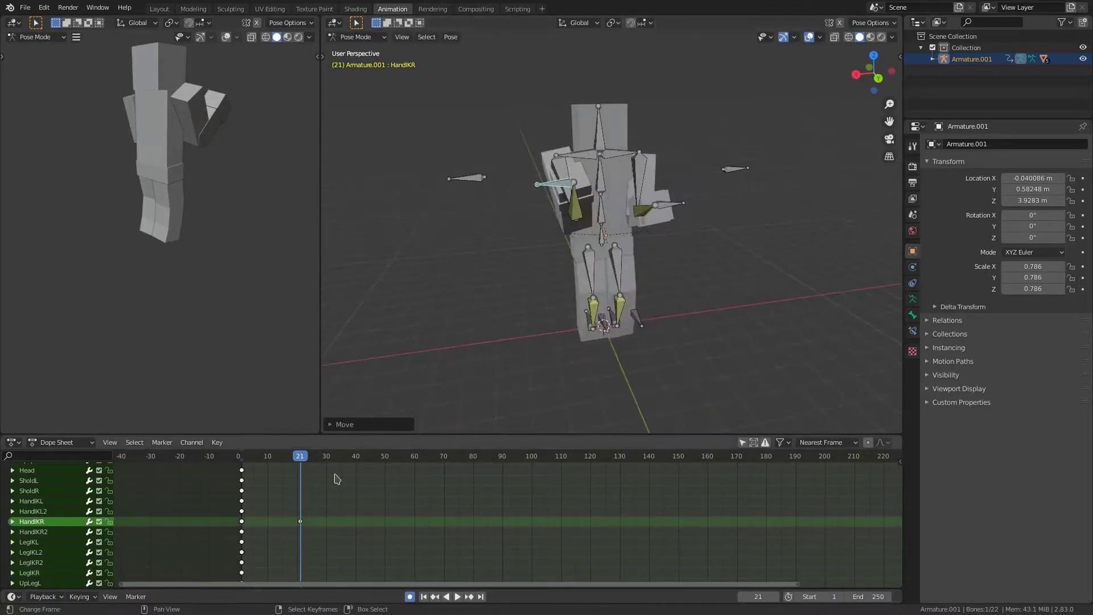
- Lower the right hand IK bone along Z at frame 54, and play the arm animation from the start
{"action": "left_click_drag", "start_coordinate": [337, 477], "coordinate": [300, 474]}
{"action": "key", "text": "g"}
{"action": "key", "text": "z"}
{"action": "left_click", "coordinate": [555, 273]}
{"action": "key", "text": "shift+Left"}
{"action": "key", "text": "space"}
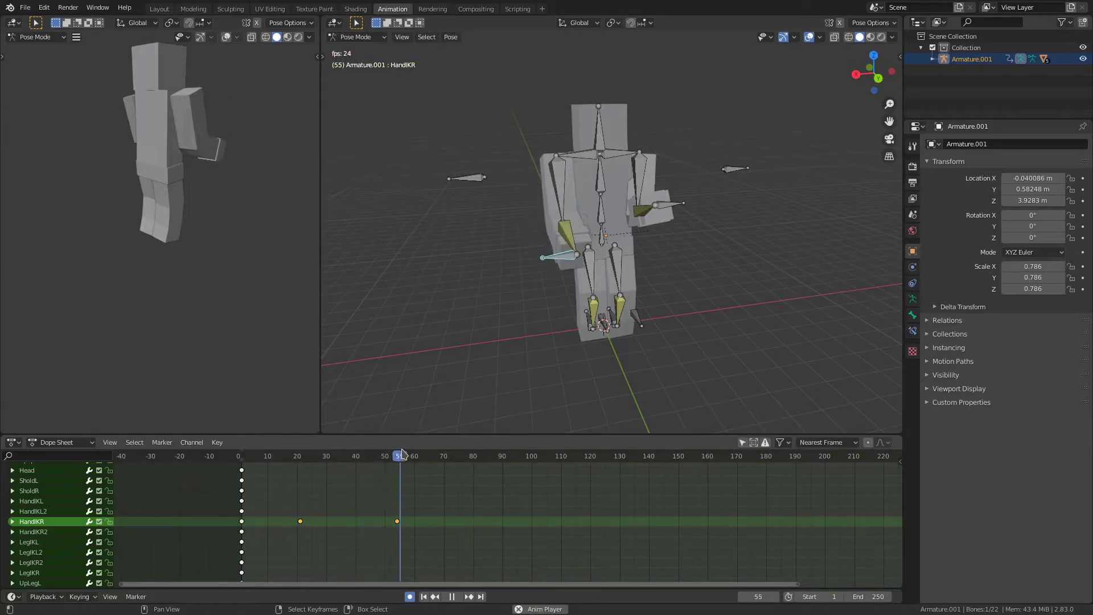
{"action": "key", "text": "space"}
- Scrub between the HandIKR keyframes at frames 21 and 54 to examine the in-between motion
{"action": "middle_click_drag", "start_coordinate": [347, 531], "coordinate": [373, 529]}
{"action": "left_click", "coordinate": [419, 524]}
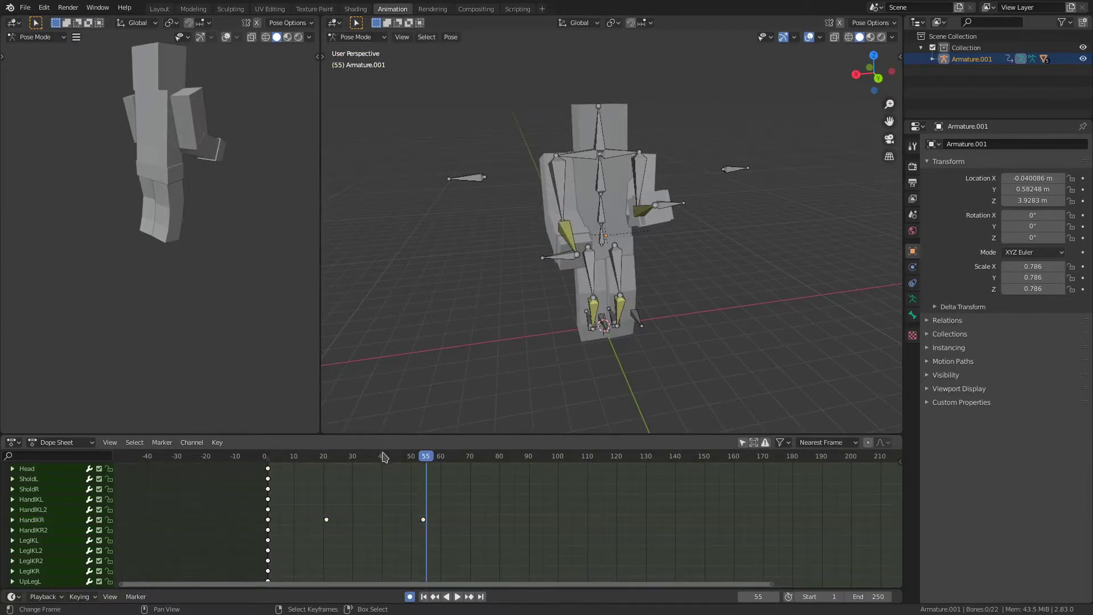
{"action": "mouse_move", "coordinate": [384, 456]}
{"action": "left_mouse_down"}
{"action": "mouse_move", "coordinate": [276, 457]}
{"action": "mouse_move", "coordinate": [399, 458]}
{"action": "left_mouse_up"}
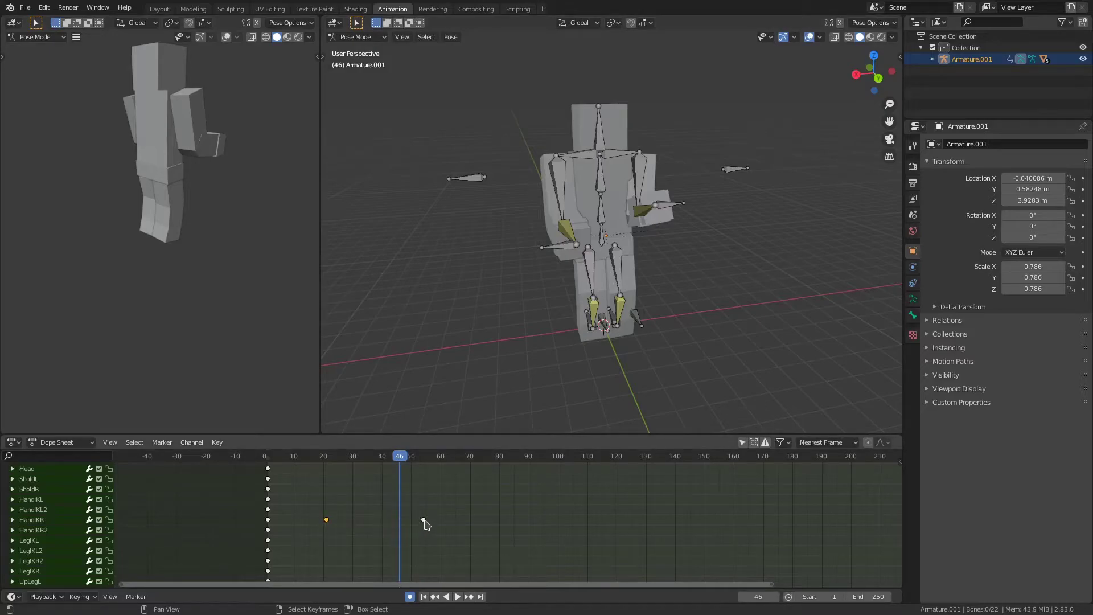
- Set the HandIKR keyframes at frames 21 and 54 to linear interpolation, and play the arm motion from the start
{"action": "scroll", "coordinate": [333, 509], "scroll_direction": "up", "scroll_amount": 4}
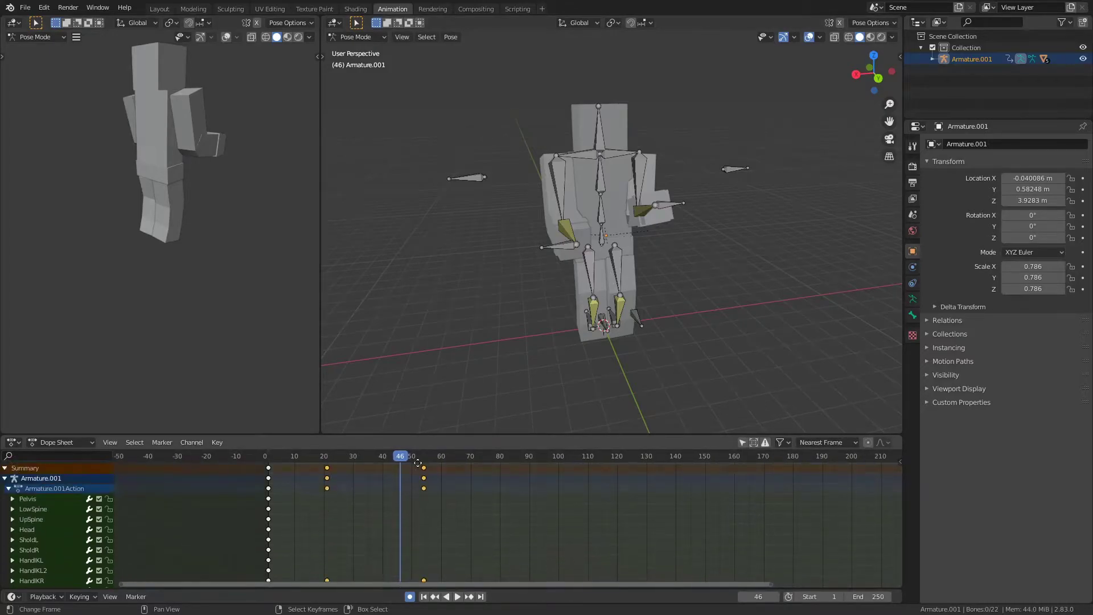
{"action": "left_click_drag", "start_coordinate": [375, 456], "coordinate": [401, 455]}
{"action": "key", "text": "t"}
{"action": "left_click", "coordinate": [338, 501]}
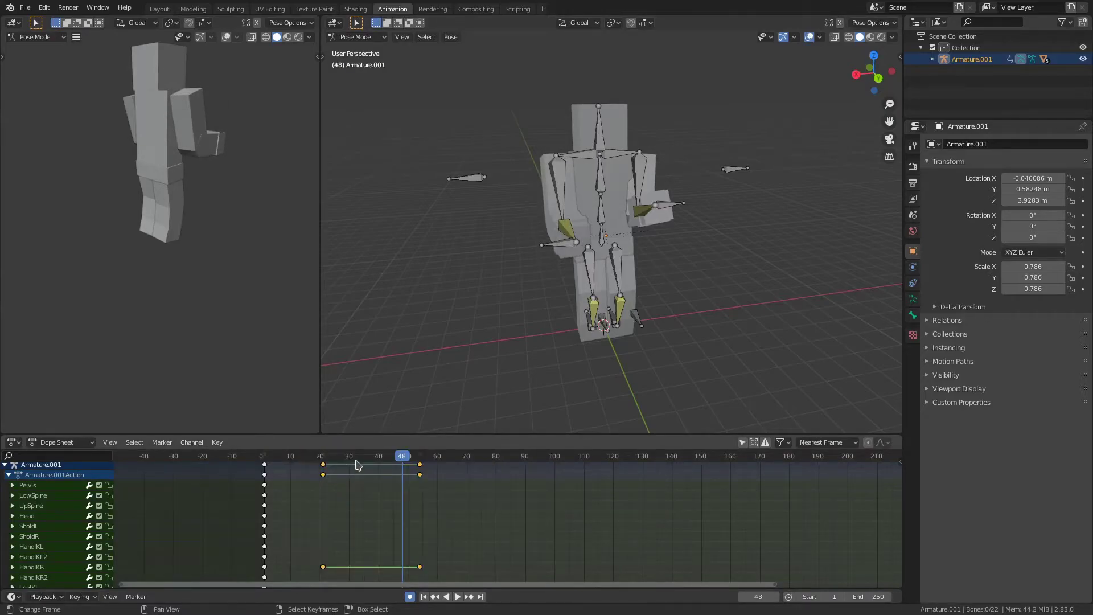
{"action": "key", "text": "shift+Left"}
{"action": "key", "text": "space"}
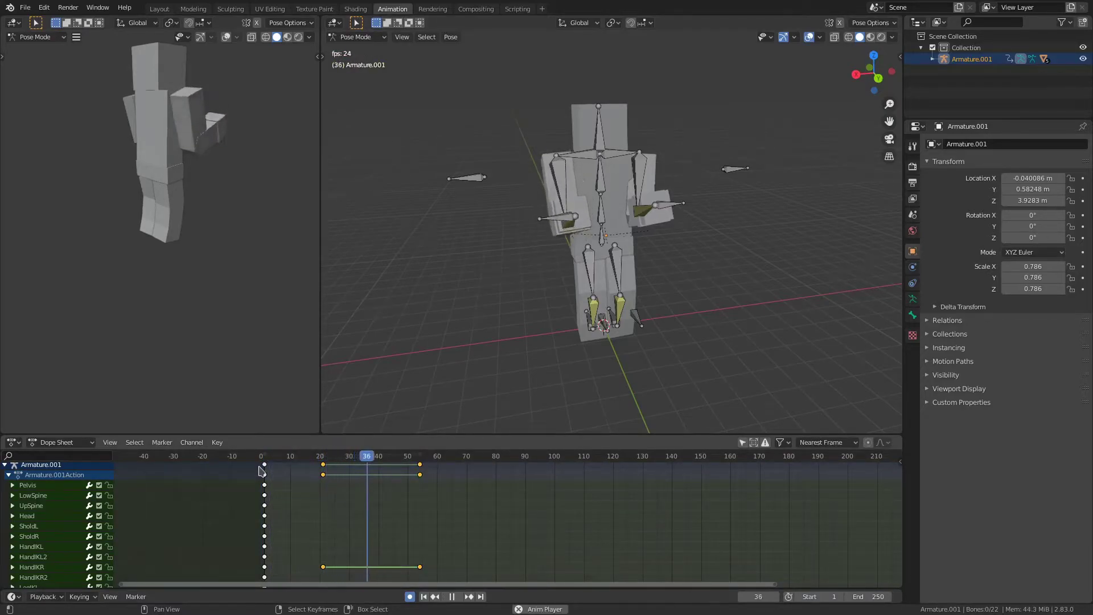
{"action": "key", "text": "space"}
- Set the selected HandIKR keyframes back to Bezier interpolation, and scrub to frame 25
{"action": "key", "text": "t"}
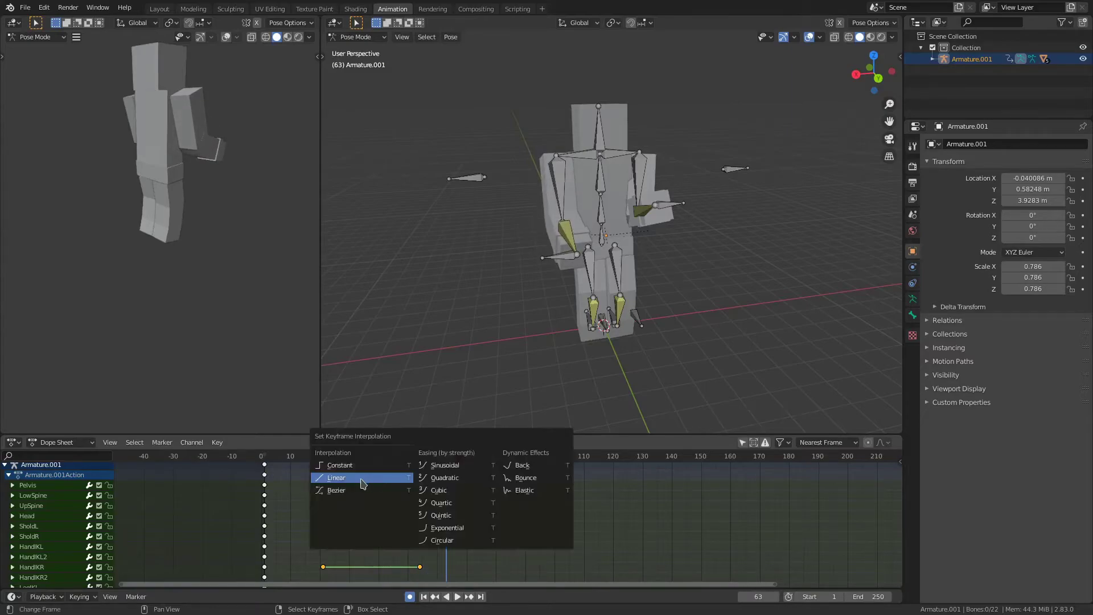
{"action": "left_click", "coordinate": [385, 488]}
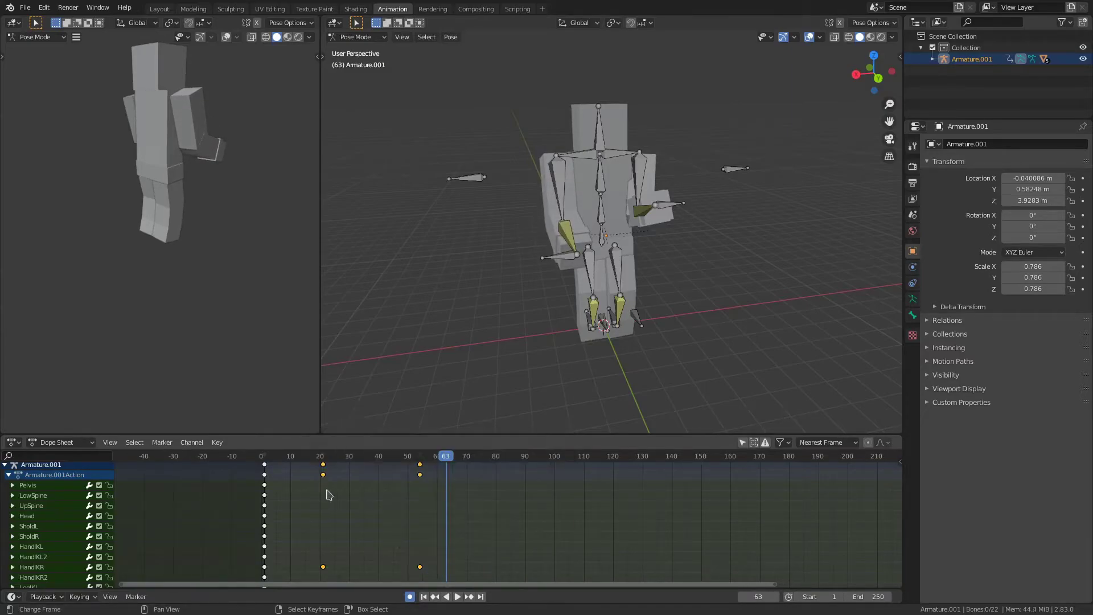
{"action": "left_click_drag", "start_coordinate": [351, 460], "coordinate": [334, 489]}
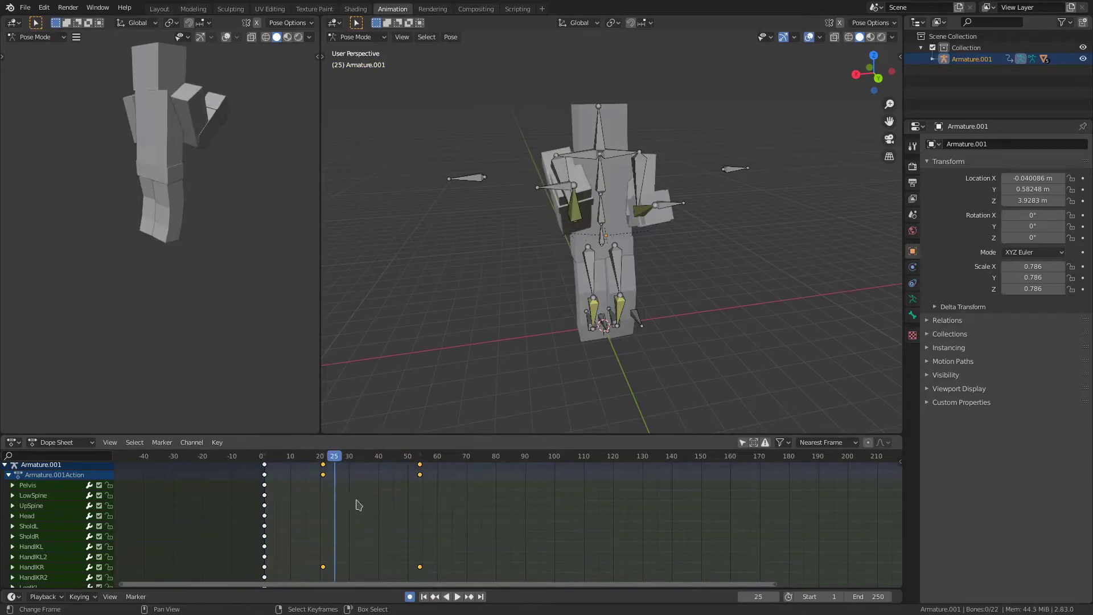
- Switch the Dope Sheet area to the Graph Editor, and show the curves of unselected bones as well
{"action": "key", "text": "ctrl+t"}
{"action": "middle_click_drag", "start_coordinate": [386, 524], "coordinate": [404, 504]}
{"action": "key", "text": "ctrl+t"}
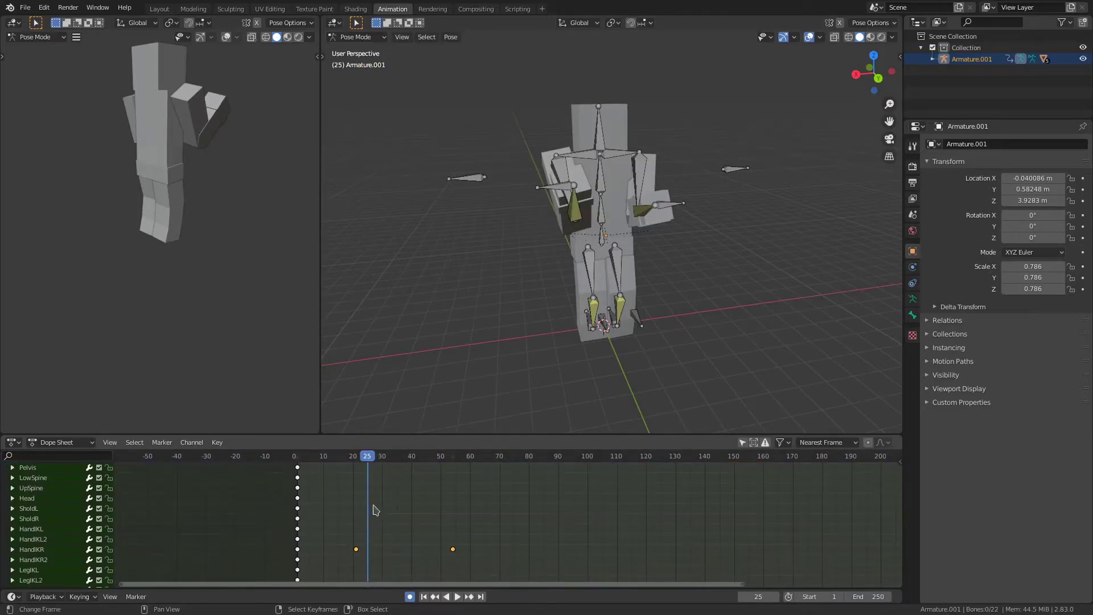
{"action": "key", "text": "ctrl+Tab"}
{"action": "key", "text": "Home"}
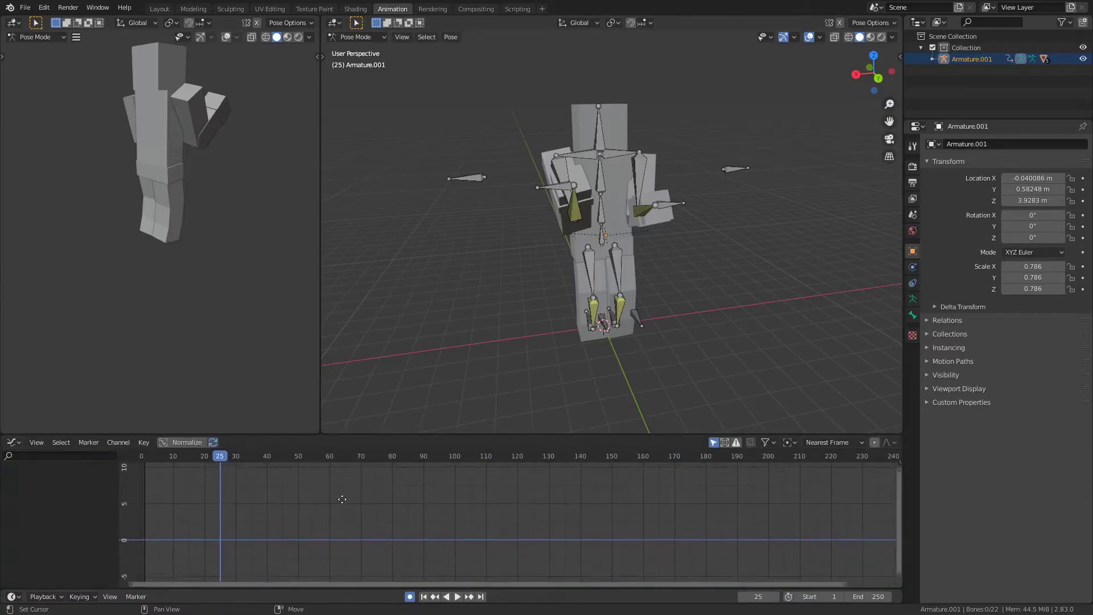
{"action": "left_click", "coordinate": [714, 443]}
{"action": "middle_click_drag", "start_coordinate": [310, 527], "coordinate": [414, 500]}
{"action": "scroll", "coordinate": [259, 494], "scroll_direction": "up", "scroll_amount": 2}
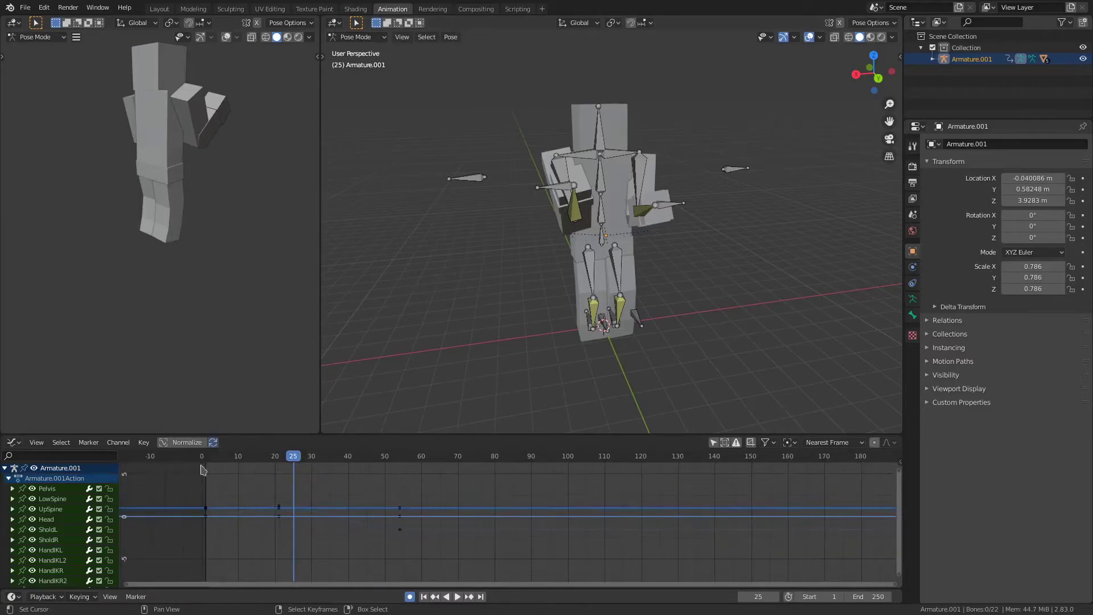
- Compare the animation curves with normalization on and off, selecting the arm curve's keyframe at frame 21
{"action": "left_click", "coordinate": [182, 442]}
{"action": "scroll", "coordinate": [299, 510], "scroll_direction": "up", "scroll_amount": 4}
{"action": "middle_click_drag", "start_coordinate": [257, 502], "coordinate": [332, 496]}
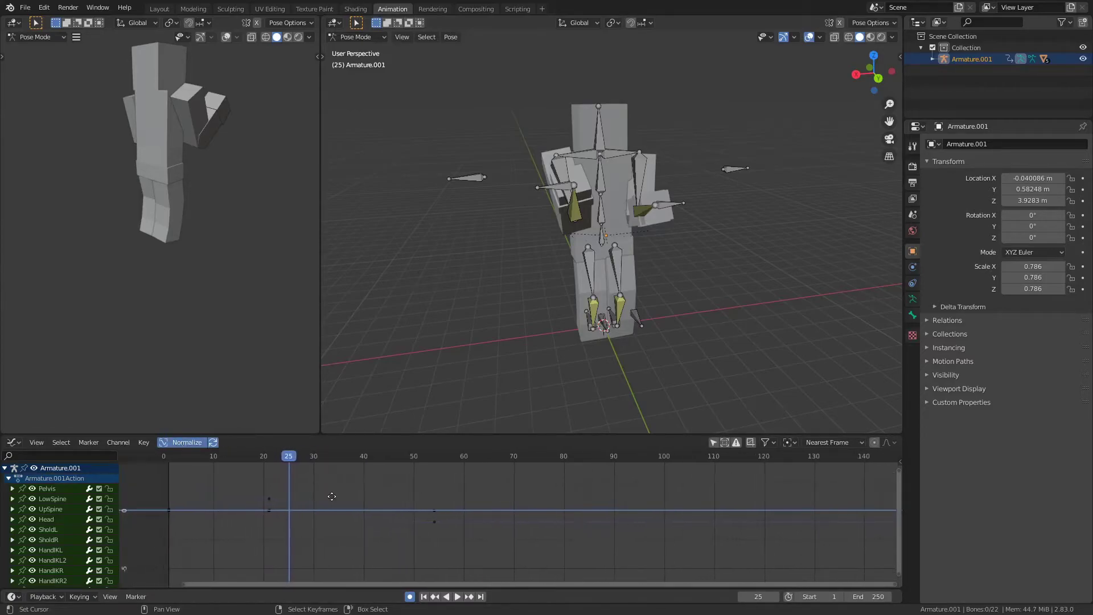
{"action": "left_click", "coordinate": [275, 501]}
{"action": "left_click", "coordinate": [195, 447]}
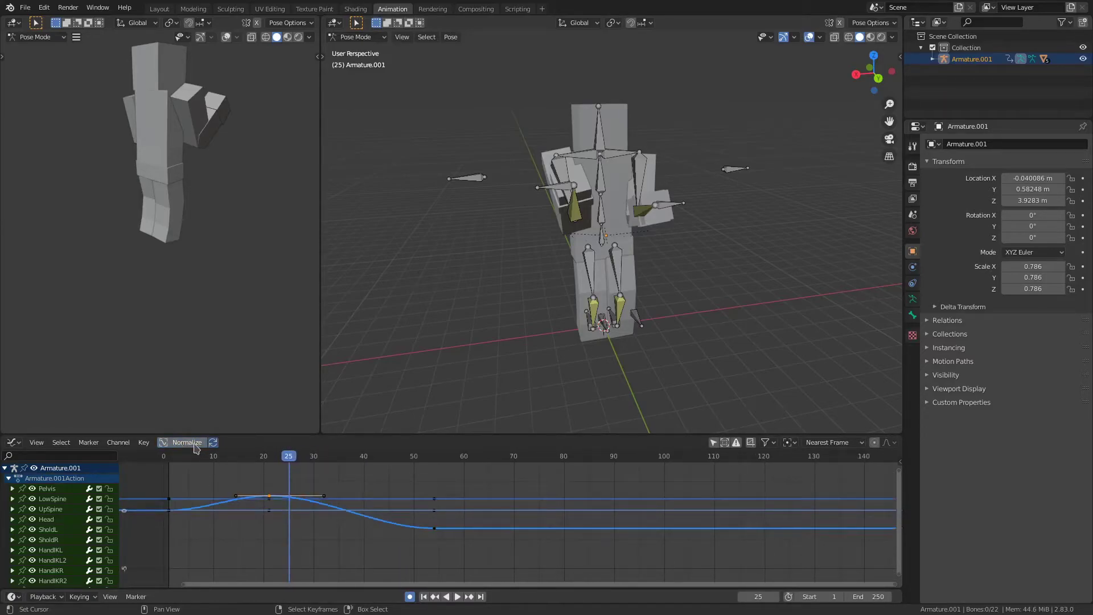
{"action": "left_click", "coordinate": [195, 448]}
{"action": "left_click", "coordinate": [197, 444]}
{"action": "left_click", "coordinate": [197, 444]}
- Pull the incoming handle of the arm curve's frame 54 keyframe upward to about frame 48, steepening the drop
{"action": "scroll", "coordinate": [326, 541], "scroll_direction": "up", "scroll_amount": 4}
{"action": "middle_click_drag", "start_coordinate": [295, 519], "coordinate": [452, 539]}
{"action": "scroll", "coordinate": [408, 538], "scroll_direction": "up", "scroll_amount": 2}
{"action": "middle_click_drag", "start_coordinate": [349, 535], "coordinate": [381, 528]}
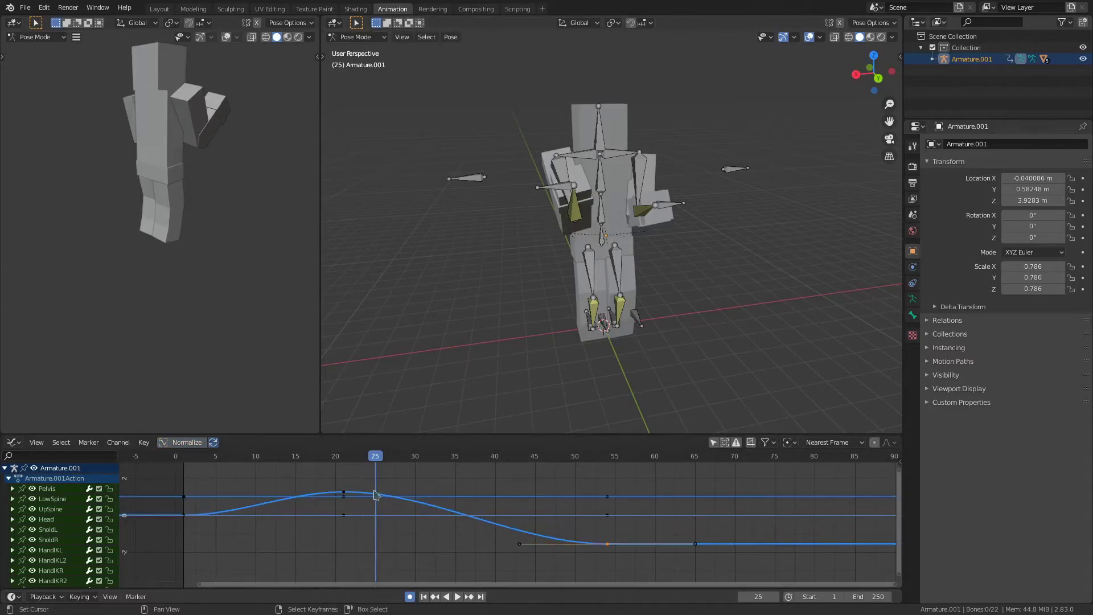
{"action": "middle_click_drag", "start_coordinate": [365, 494], "coordinate": [321, 489]}
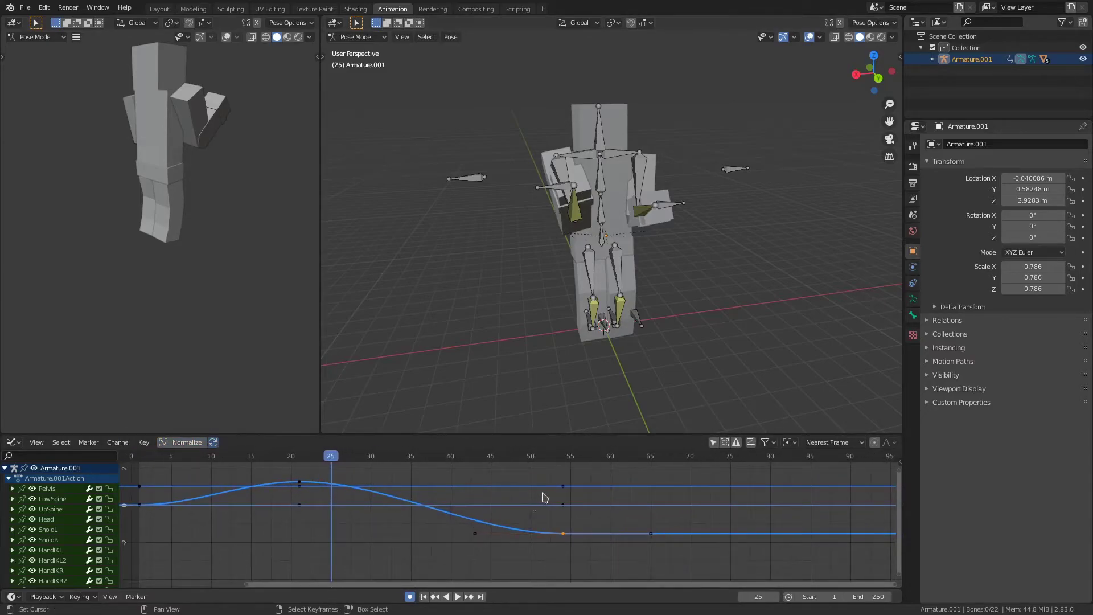
{"action": "middle_click_drag", "start_coordinate": [587, 369], "coordinate": [554, 395]}
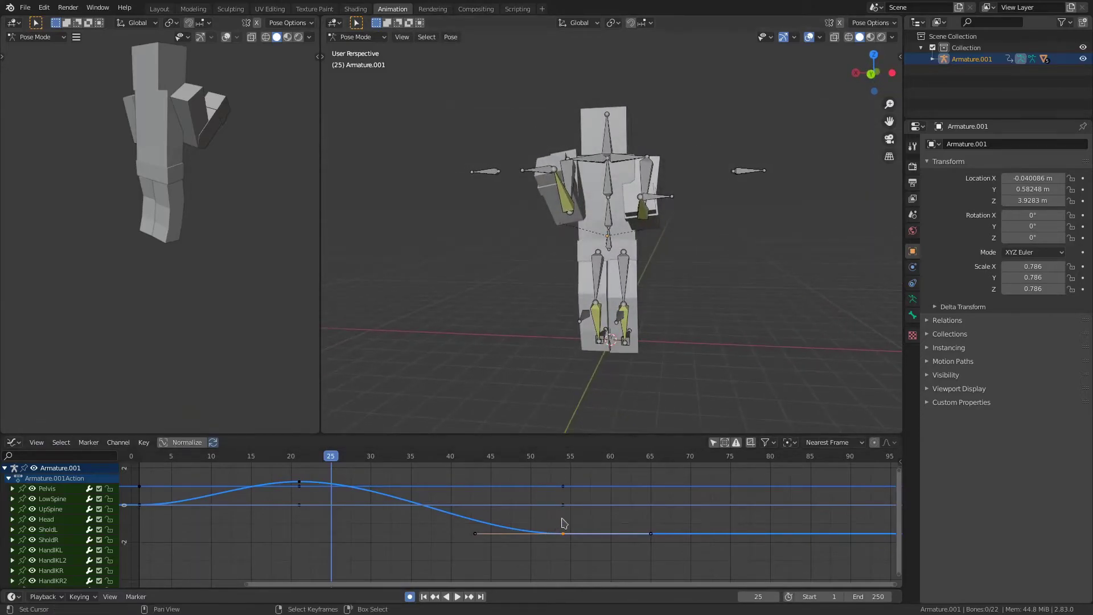
{"action": "left_click_drag", "start_coordinate": [476, 534], "coordinate": [504, 486]}
{"action": "right_click_drag", "start_coordinate": [504, 487], "coordinate": [512, 474]}
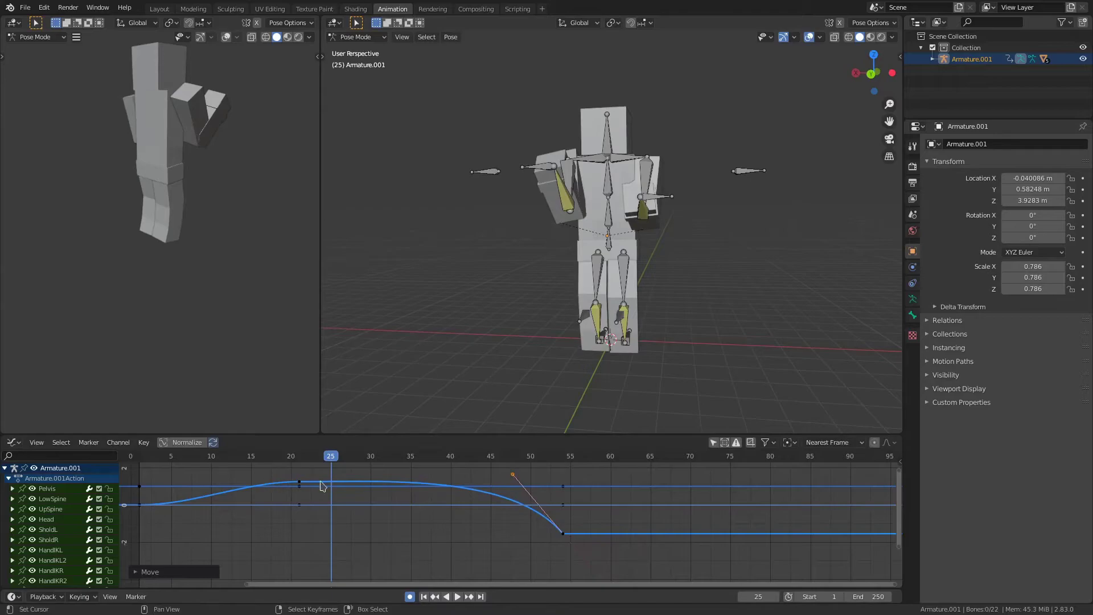
- Pull the outgoing handle of the arm curve's frame 21 keyframe downward to about frame 38
{"action": "right_click", "coordinate": [306, 480]}
{"action": "left_click", "coordinate": [300, 482]}
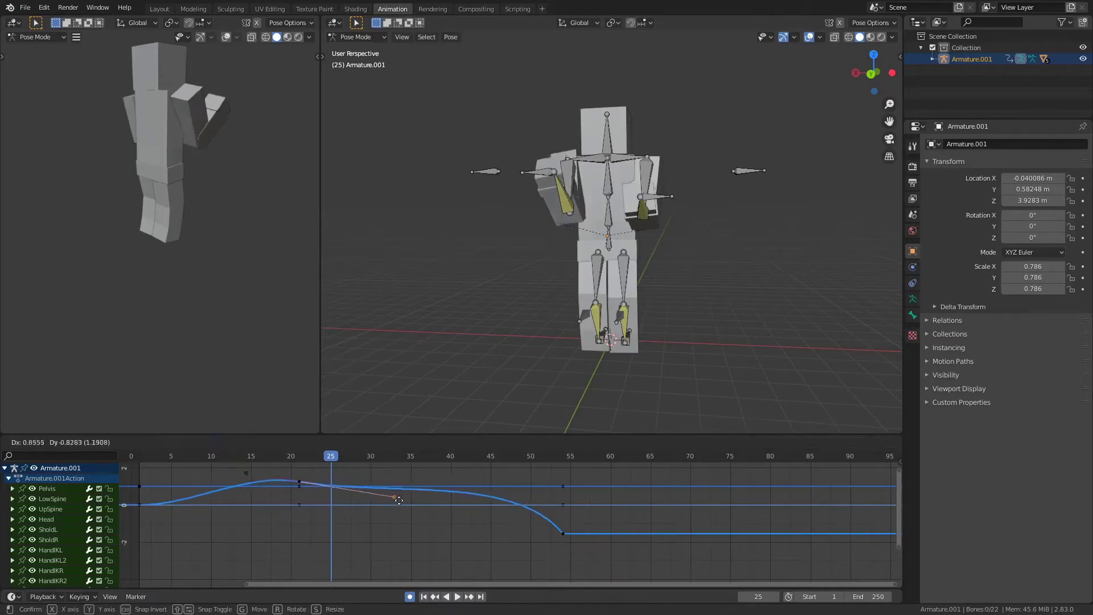
{"action": "left_click_drag", "start_coordinate": [399, 500], "coordinate": [423, 520]}
{"action": "right_click_drag", "start_coordinate": [434, 522], "coordinate": [431, 522]}
- Play the animation from the start to review the arm's motion with the reshaped curve
{"action": "left_click_drag", "start_coordinate": [316, 460], "coordinate": [137, 458]}
{"action": "key", "text": "space"}
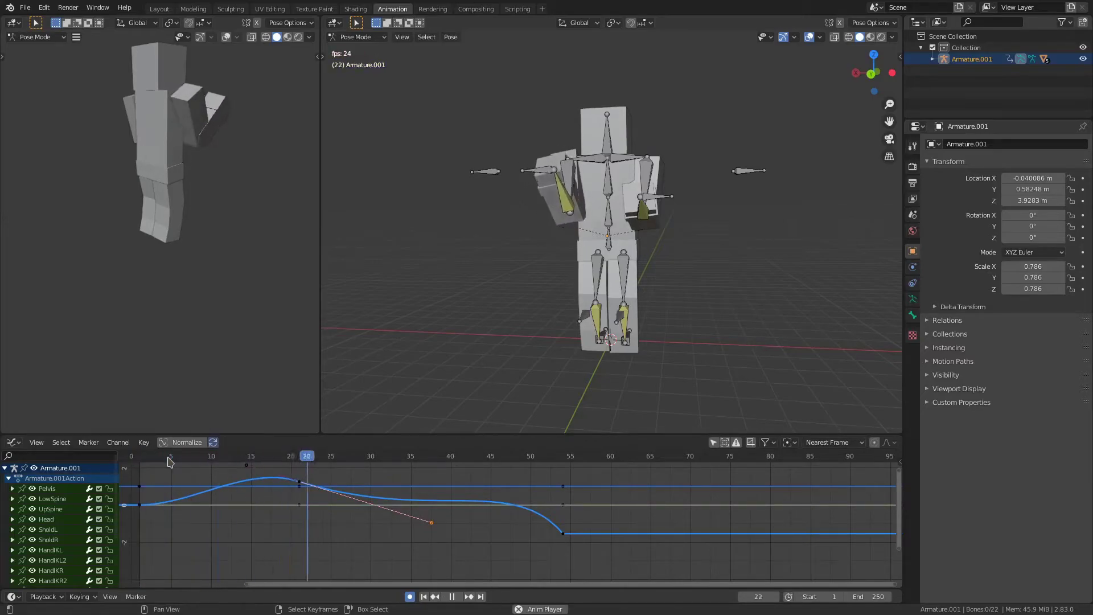
{"action": "key", "text": "space"}
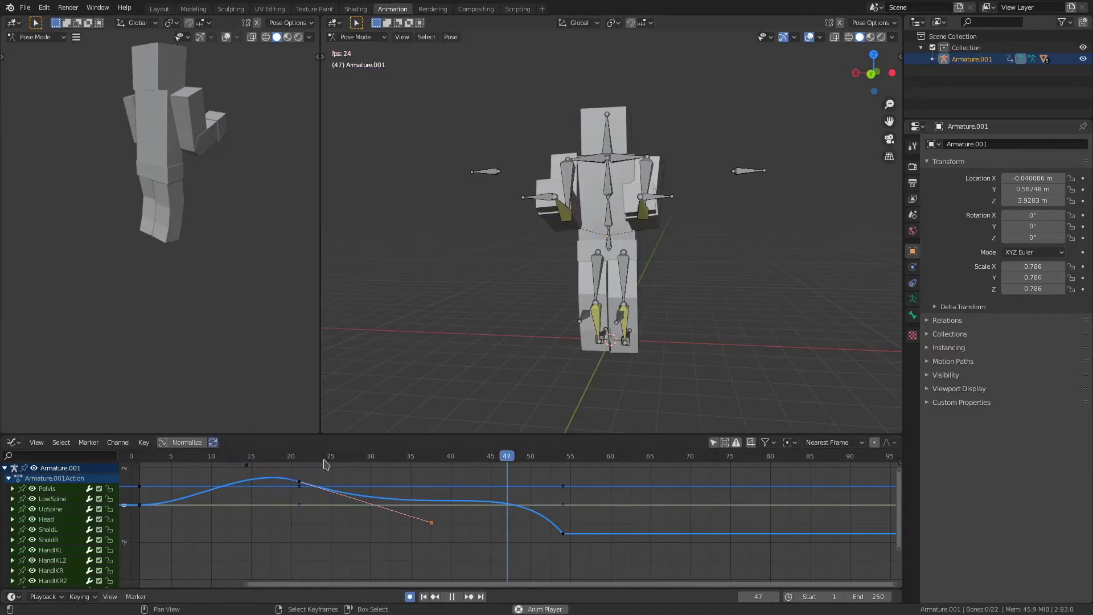
{"action": "key", "text": "shift+Left"}
{"action": "key", "text": "space"}
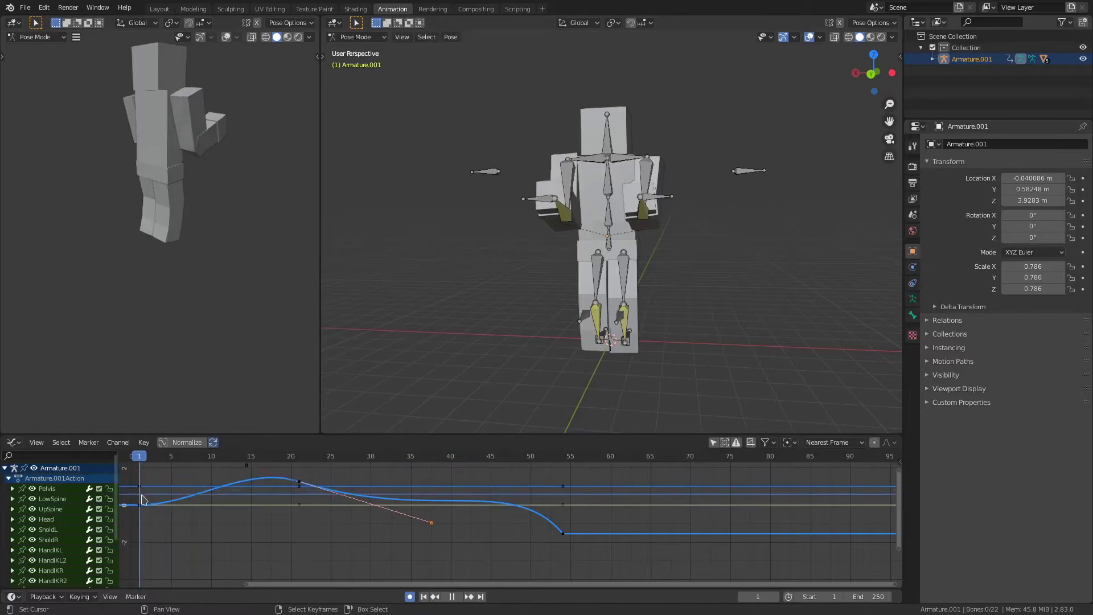
{"action": "key", "text": "space"}
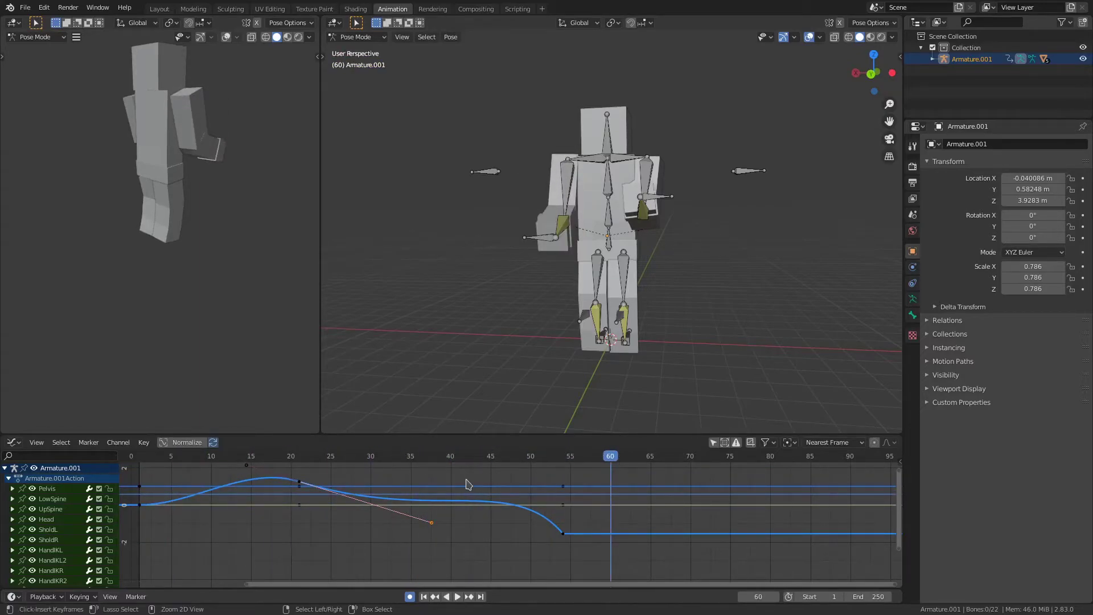
- Switch from the Graph Editor back to the Dope Sheet, and scrub to frame 30
{"action": "key", "text": "ctrl+Tab"}
{"action": "left_click_drag", "start_coordinate": [400, 461], "coordinate": [294, 468]}
{"action": "key", "text": "ctrl+Tab"}
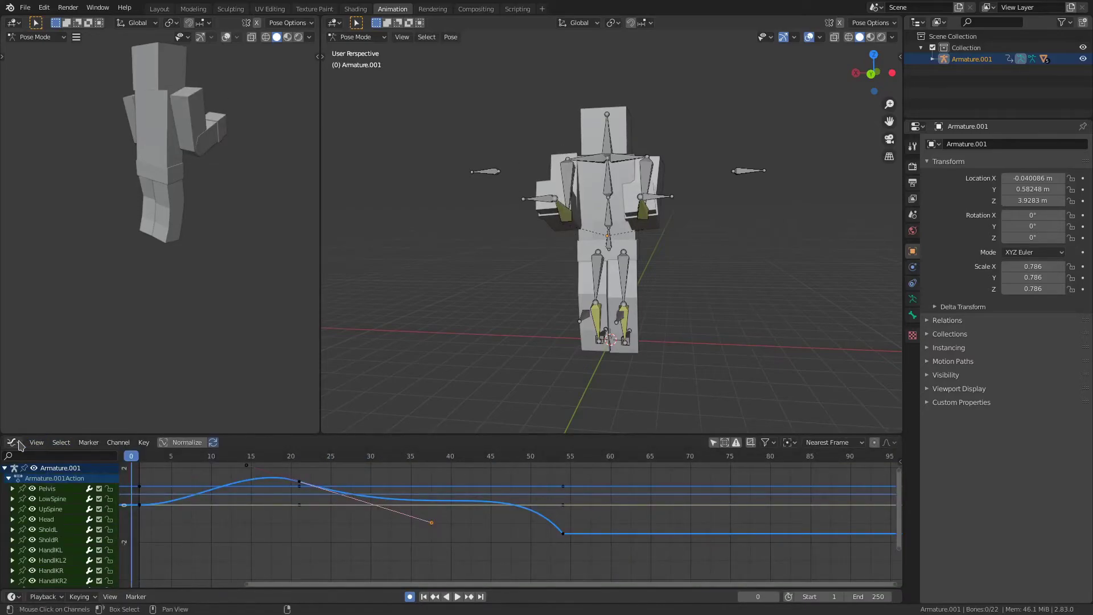
{"action": "key", "text": "ctrl+Tab"}
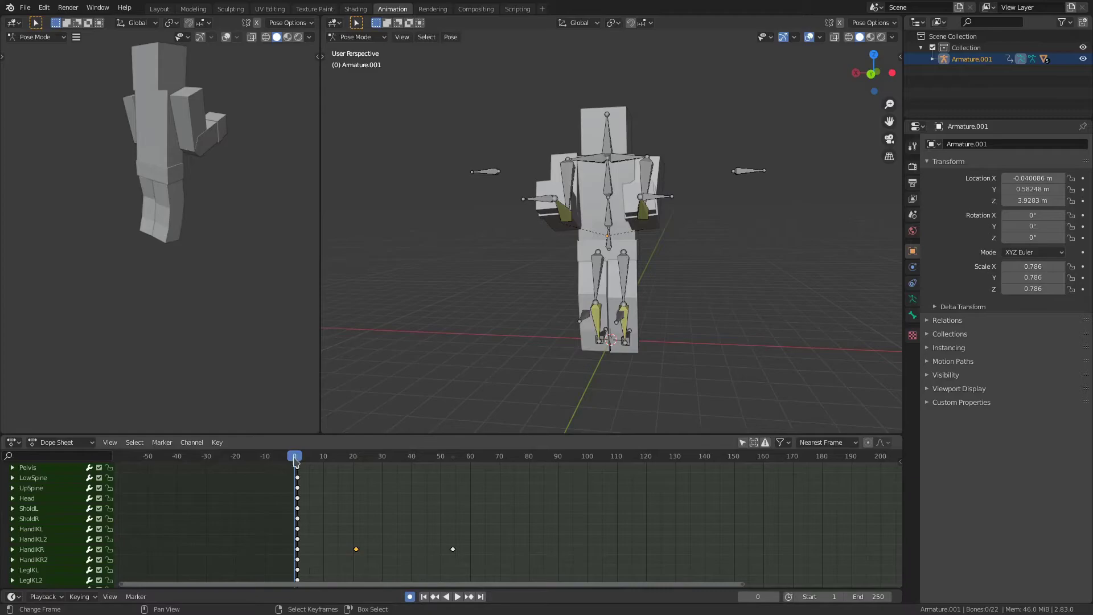
{"action": "left_click_drag", "start_coordinate": [294, 458], "coordinate": [382, 473]}
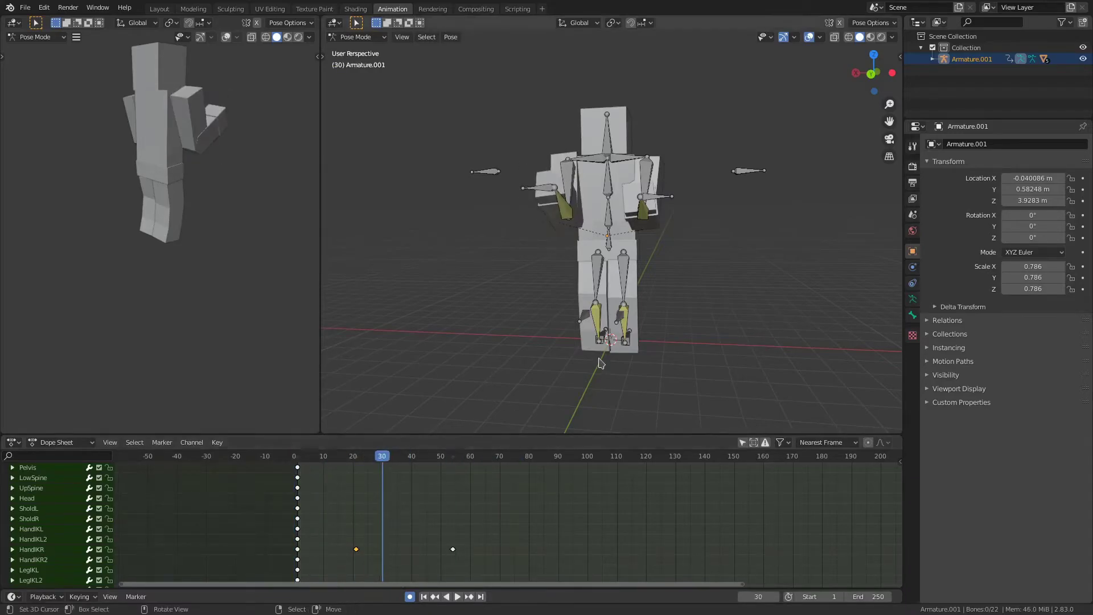
- At frame 70, raise the LegIKR bone along Z, shift it forward along Y, and keyframe the pose
{"action": "middle_click_drag", "start_coordinate": [612, 336], "coordinate": [666, 398]}
{"action": "left_click", "coordinate": [499, 456]}
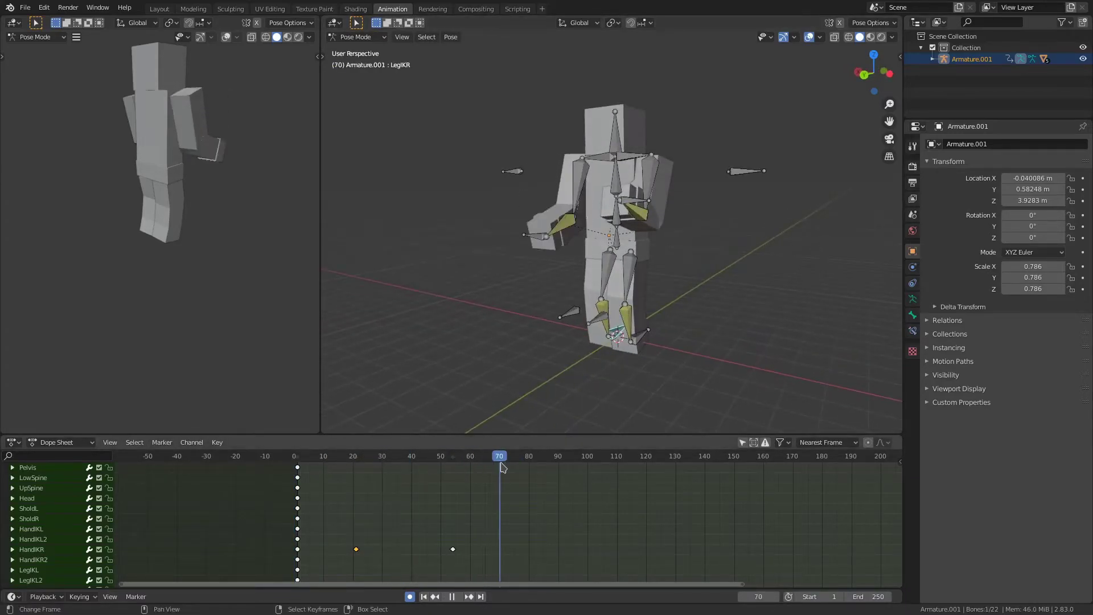
{"action": "middle_click_drag", "start_coordinate": [664, 295], "coordinate": [623, 301]}
{"action": "key", "text": "g"}
{"action": "key", "text": "z"}
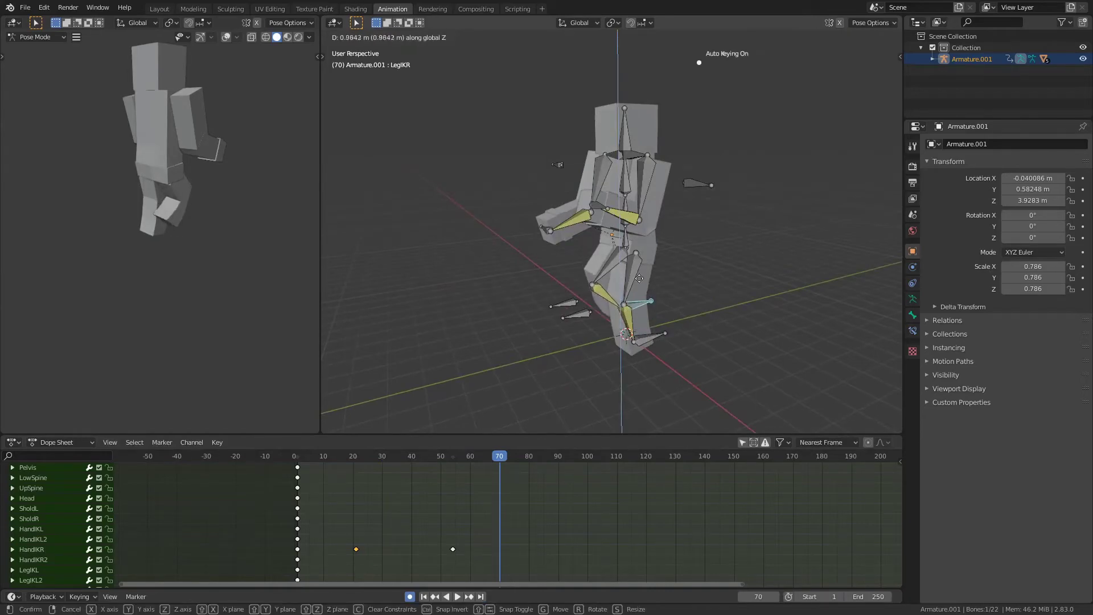
{"action": "left_click", "coordinate": [625, 272]}
{"action": "key", "text": "g"}
{"action": "key", "text": "y"}
{"action": "left_click", "coordinate": [616, 302]}
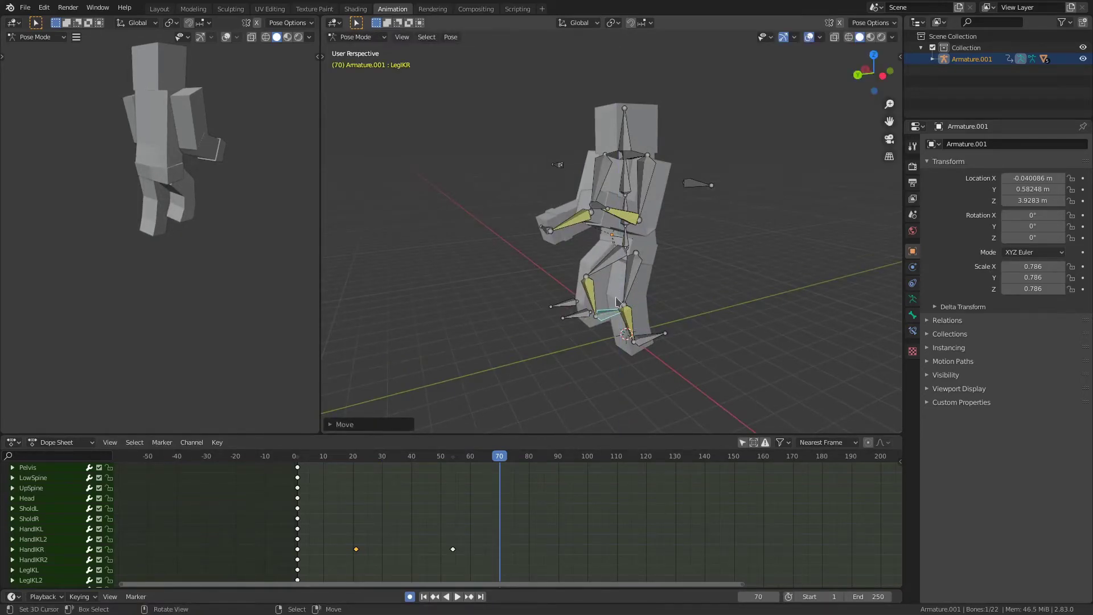
{"action": "key", "text": "i"}
{"action": "left_click", "coordinate": [617, 300]}
- Duplicate LegIKR's starting keyframe and place the copy at frame 54, level with the HandIKR keyframe
{"action": "scroll", "coordinate": [477, 551], "scroll_direction": "down", "scroll_amount": 5}
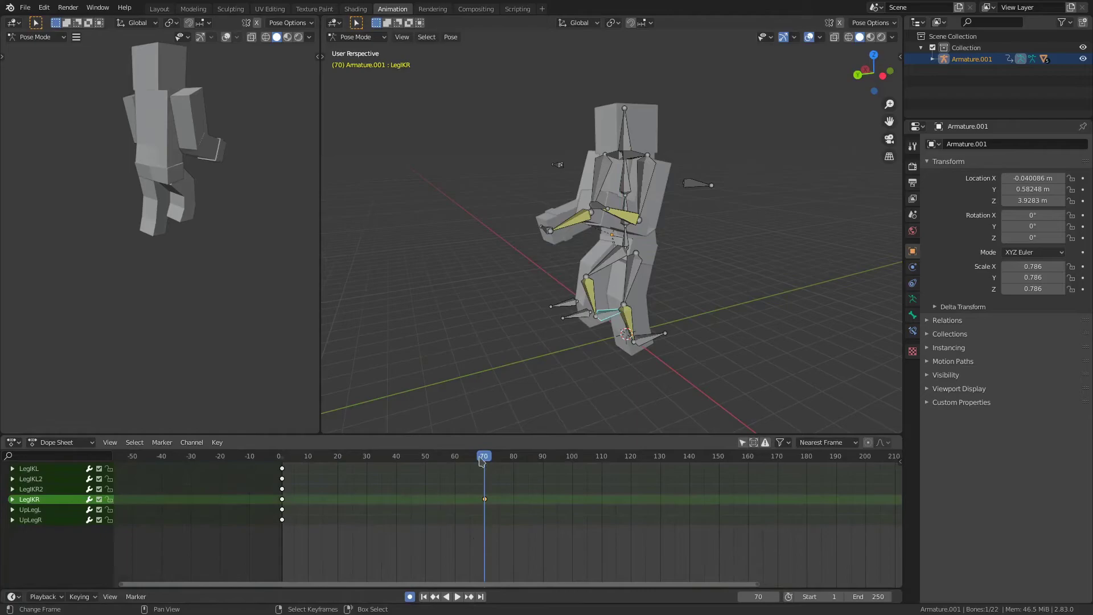
{"action": "left_click_drag", "start_coordinate": [481, 461], "coordinate": [531, 495]}
{"action": "middle_click_drag", "start_coordinate": [363, 504], "coordinate": [357, 530]}
{"action": "right_click", "coordinate": [278, 527]}
{"action": "key", "text": "shift+d"}
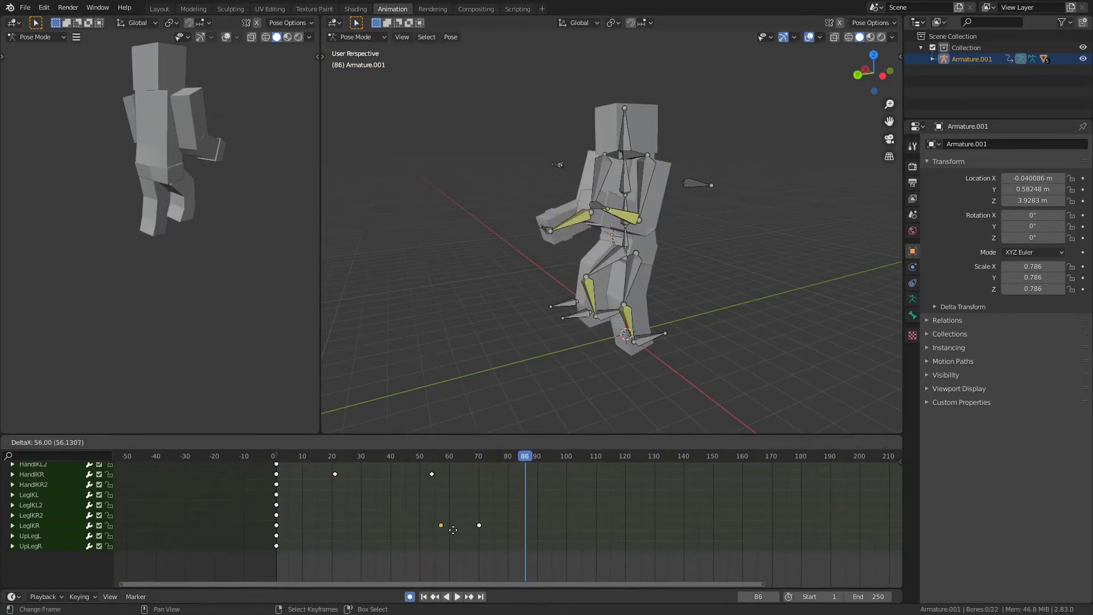
{"action": "left_click", "coordinate": [442, 529]}
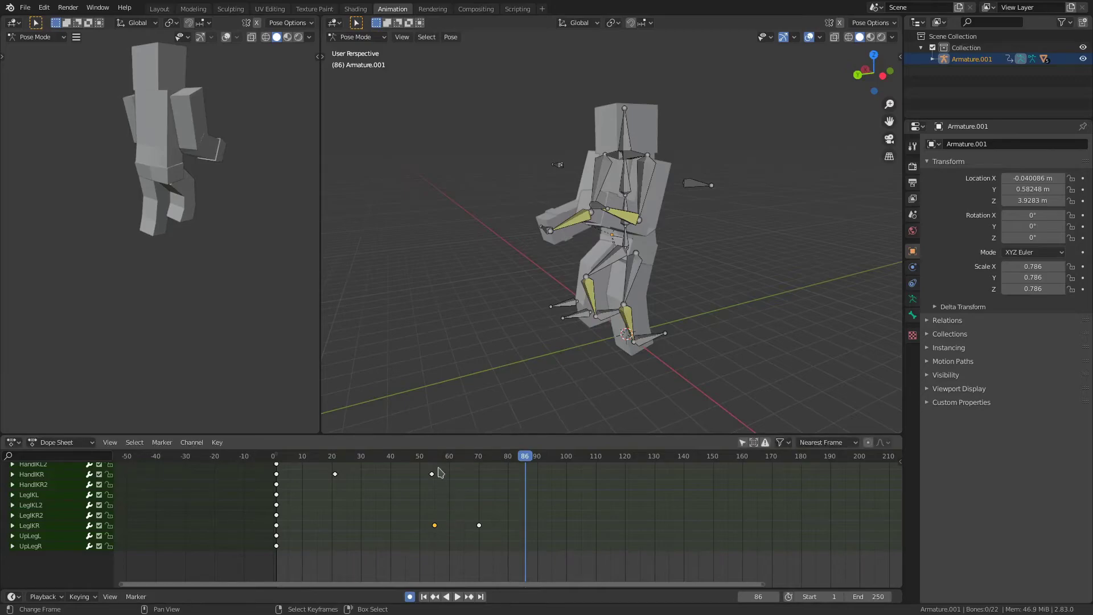
{"action": "key", "text": "g"}
{"action": "left_click", "coordinate": [439, 499]}
{"action": "key", "text": "shift+d"}
{"action": "left_click", "coordinate": [526, 531]}
- Play the animation from the start, and scrub back to frame 53 to check how the leg holds its position
{"action": "left_click_drag", "start_coordinate": [438, 457], "coordinate": [233, 468]}
{"action": "key", "text": "space"}
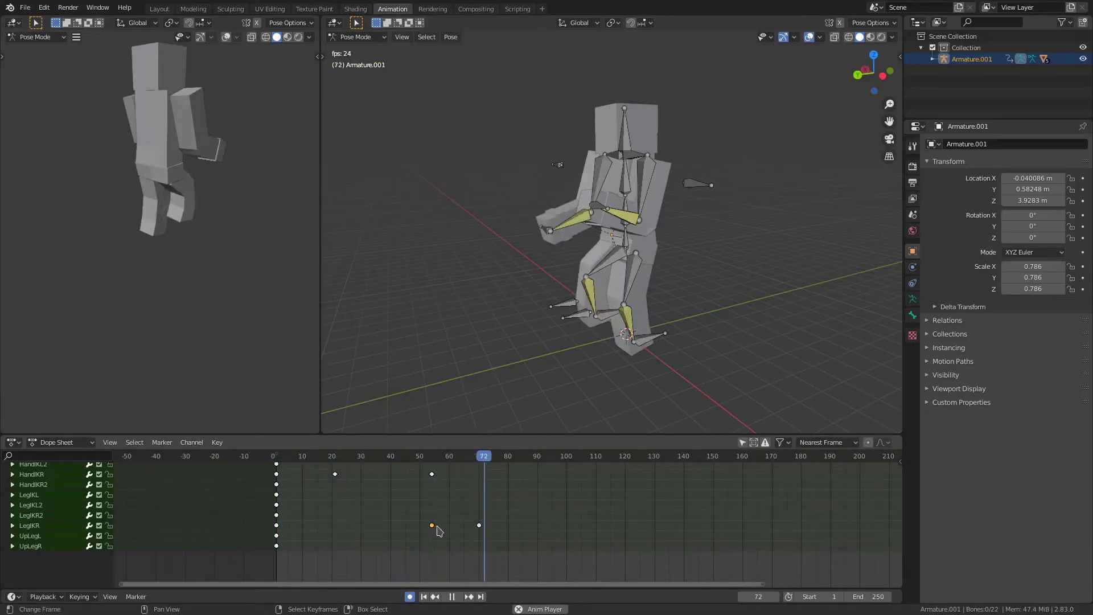
{"action": "left_click_drag", "start_coordinate": [442, 464], "coordinate": [430, 463]}
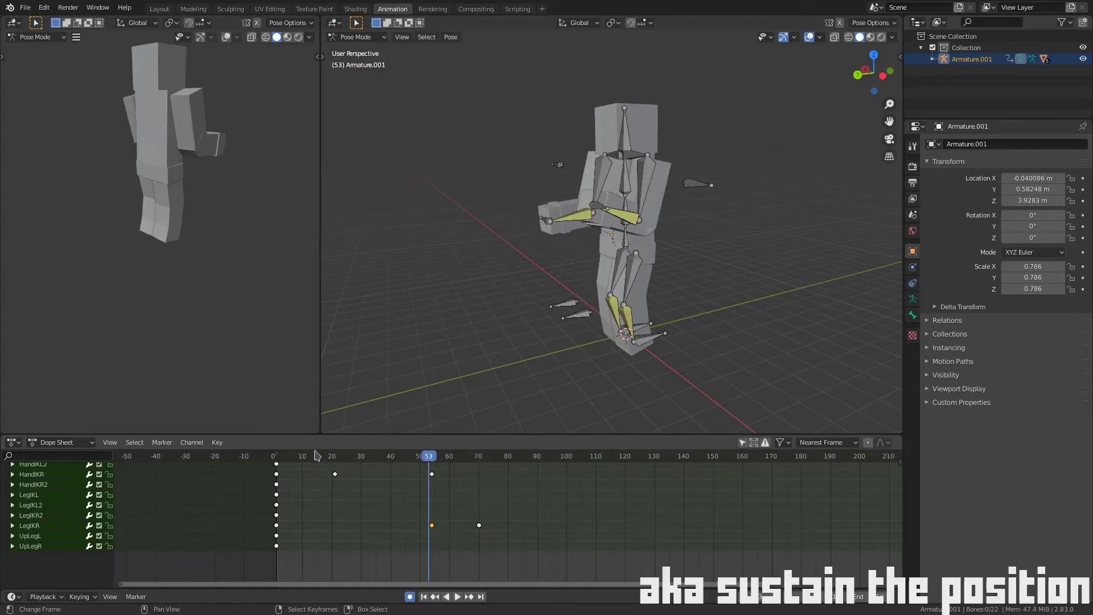
{"action": "middle_click_drag", "start_coordinate": [467, 296], "coordinate": [522, 254]}
{"action": "key", "text": "ctrl+Tab"}
{"action": "key", "text": "ctrl+Tab"}
- At frame 90, rotate the Pelvis bone about 0.8° around the global X axis with auto keying on
{"action": "left_click_drag", "start_coordinate": [434, 458], "coordinate": [537, 457]}
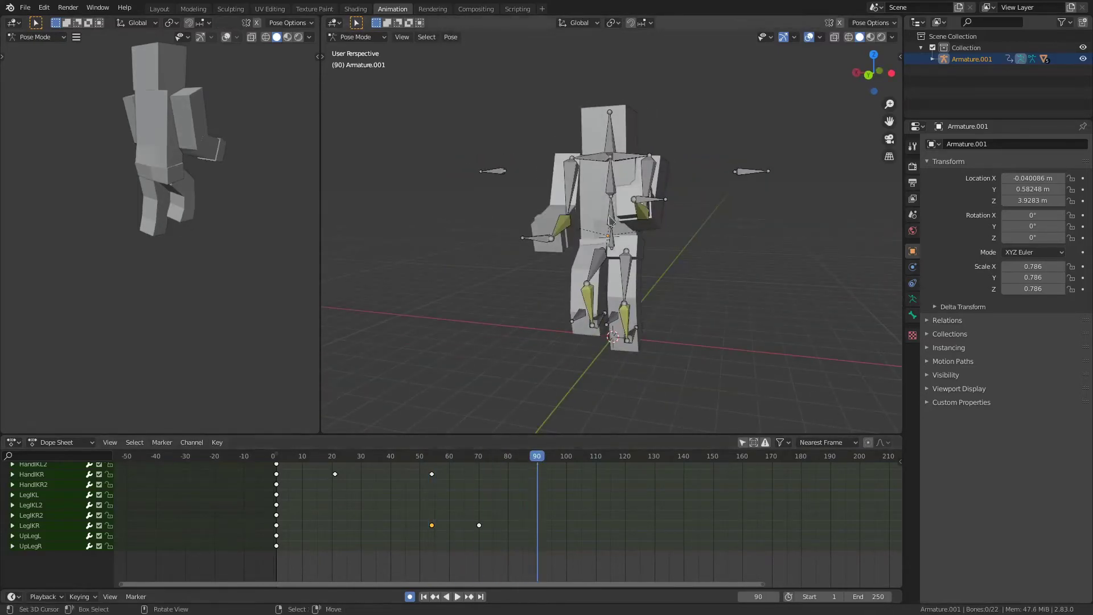
{"action": "middle_click_drag", "start_coordinate": [610, 234], "coordinate": [558, 236]}
{"action": "key", "text": "r"}
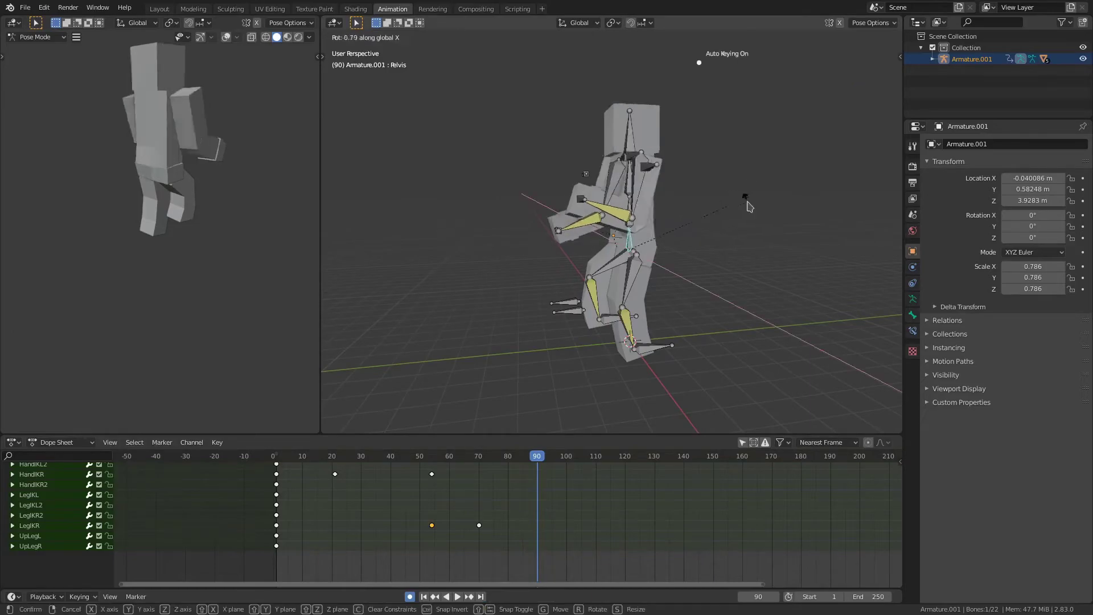
{"action": "left_click", "coordinate": [753, 195]}
- At frame 98, rotate the Pelvis bone about -24° around the global X axis, bending the upper body forward
{"action": "left_click_drag", "start_coordinate": [543, 458], "coordinate": [560, 457]}
{"action": "key", "text": "r"}
{"action": "key", "text": "x"}
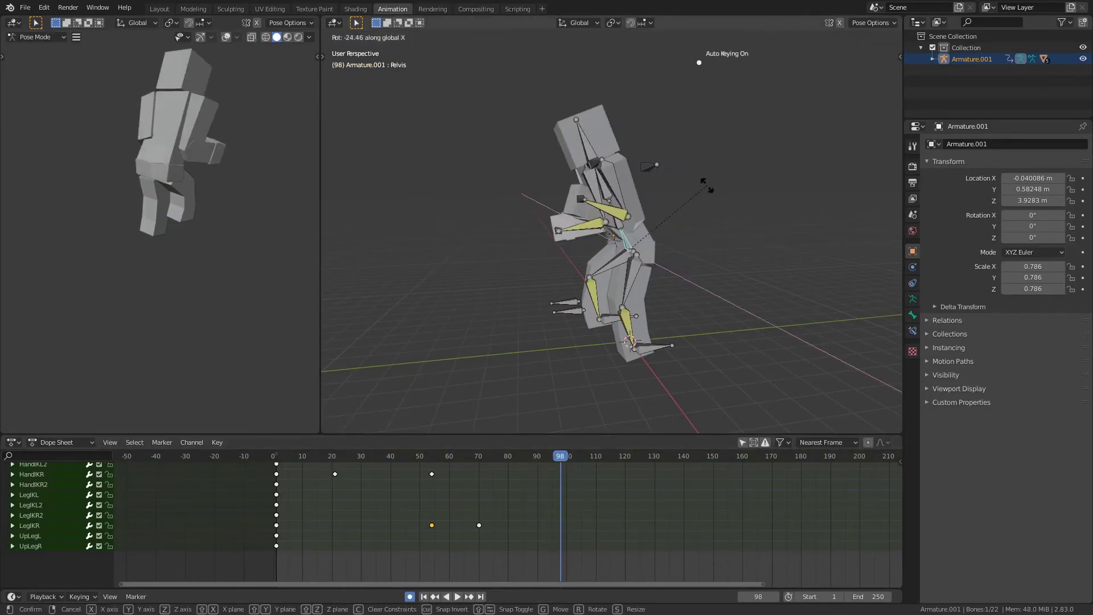
{"action": "left_click", "coordinate": [701, 184]}
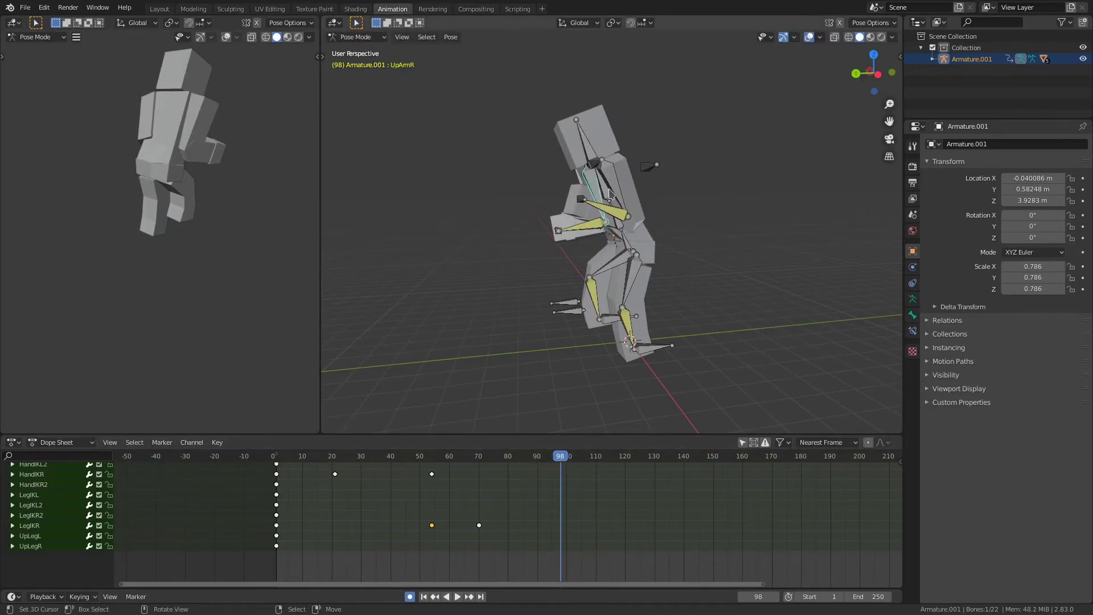
- Try to rotate the UpArmL bone at frame 98
{"action": "left_click", "coordinate": [609, 193]}
{"action": "key", "text": "r"}
{"action": "left_click", "coordinate": [663, 211]}
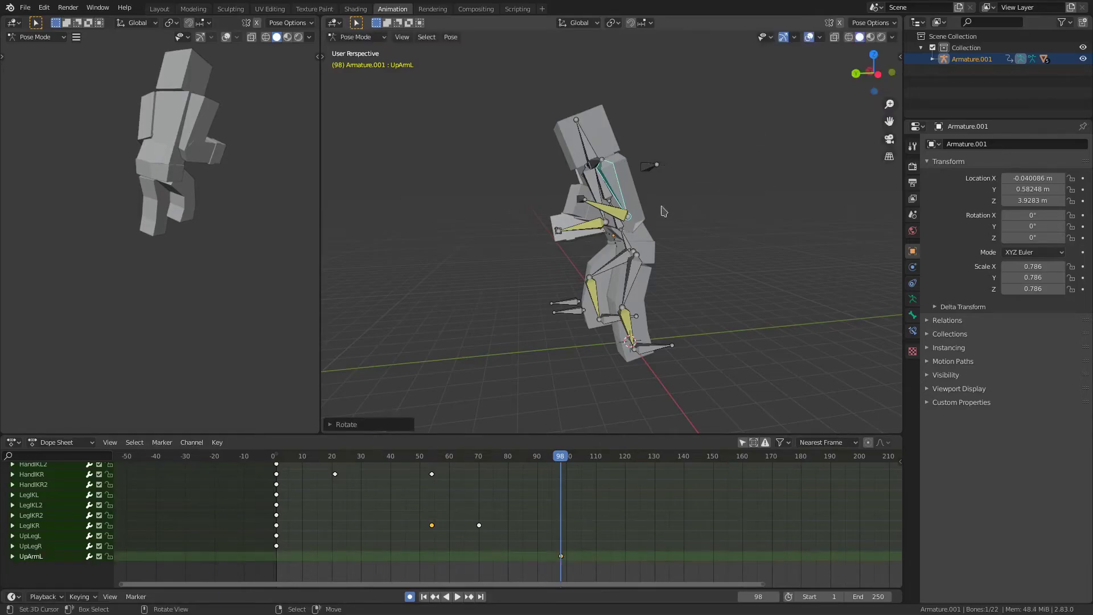
- Rotate the UpSpine bone forward at frame 98, bending the character's head and chest further down
{"action": "left_click", "coordinate": [598, 194]}
{"action": "key", "text": "r"}
{"action": "left_click", "coordinate": [706, 54]}
- Delete the UpArmL keyframe at frame 98
{"action": "scroll", "coordinate": [475, 559], "scroll_direction": "down", "scroll_amount": 2}
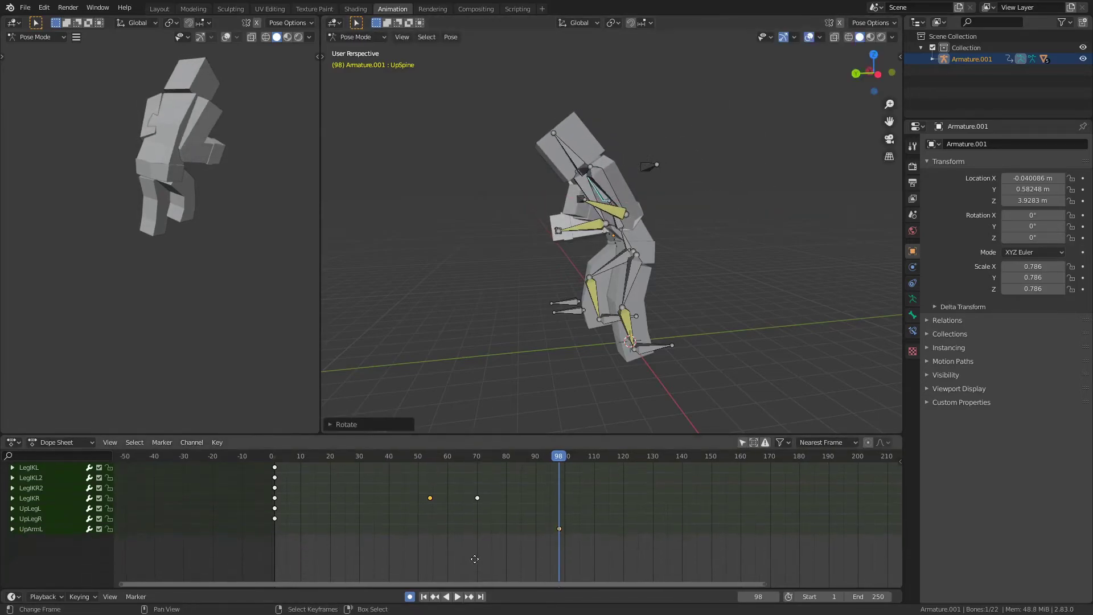
{"action": "key", "text": "x"}
{"action": "left_click", "coordinate": [555, 528]}
- Play the animation from the start to review the forward bend of the upper body
{"action": "left_click_drag", "start_coordinate": [528, 459], "coordinate": [240, 465]}
{"action": "key", "text": "space"}
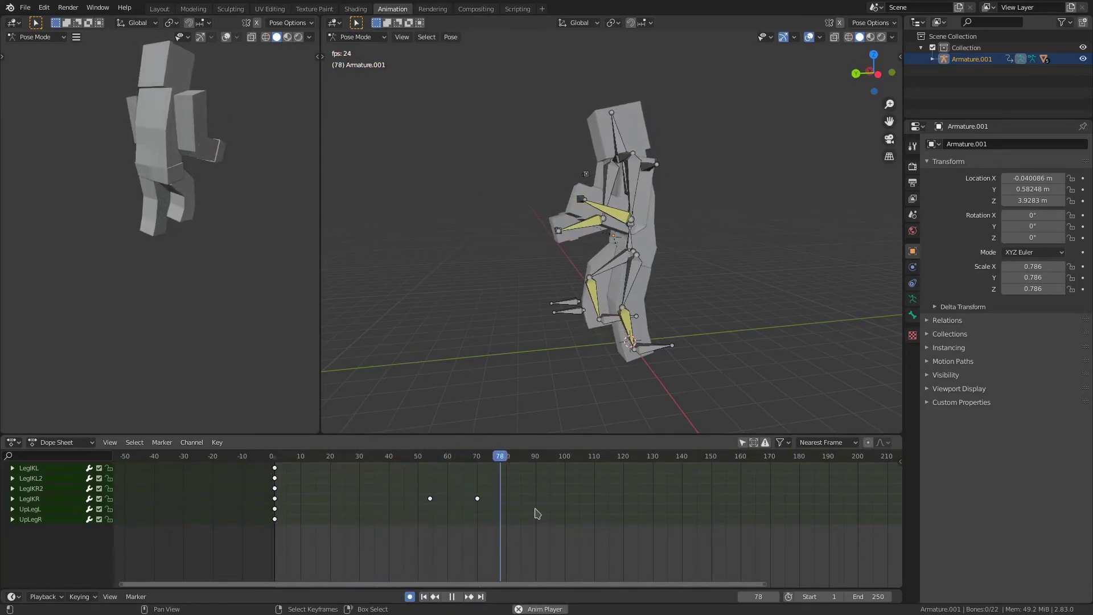
{"action": "key", "text": "space"}
- Play through the end of the current frame range, and extend the animation's end frame to 315
{"action": "middle_click_drag", "start_coordinate": [635, 508], "coordinate": [523, 526]}
{"action": "middle_click_drag", "start_coordinate": [698, 537], "coordinate": [640, 517]}
{"action": "key", "text": "space"}
{"action": "left_click", "coordinate": [627, 485]}
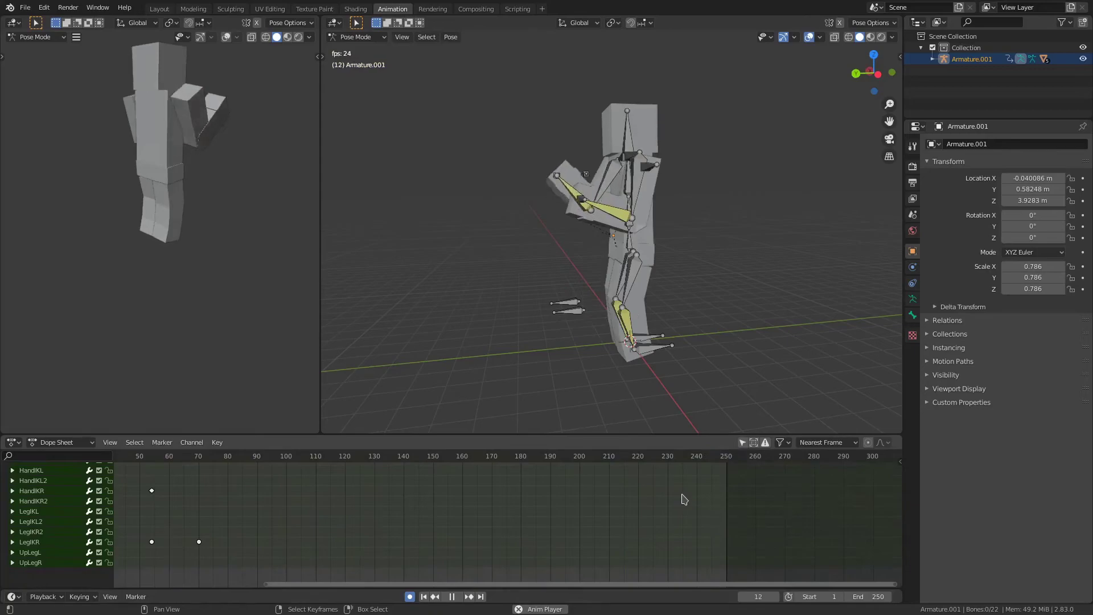
{"action": "key", "text": "space"}
{"action": "left_click_drag", "start_coordinate": [869, 596], "coordinate": [933, 596]}
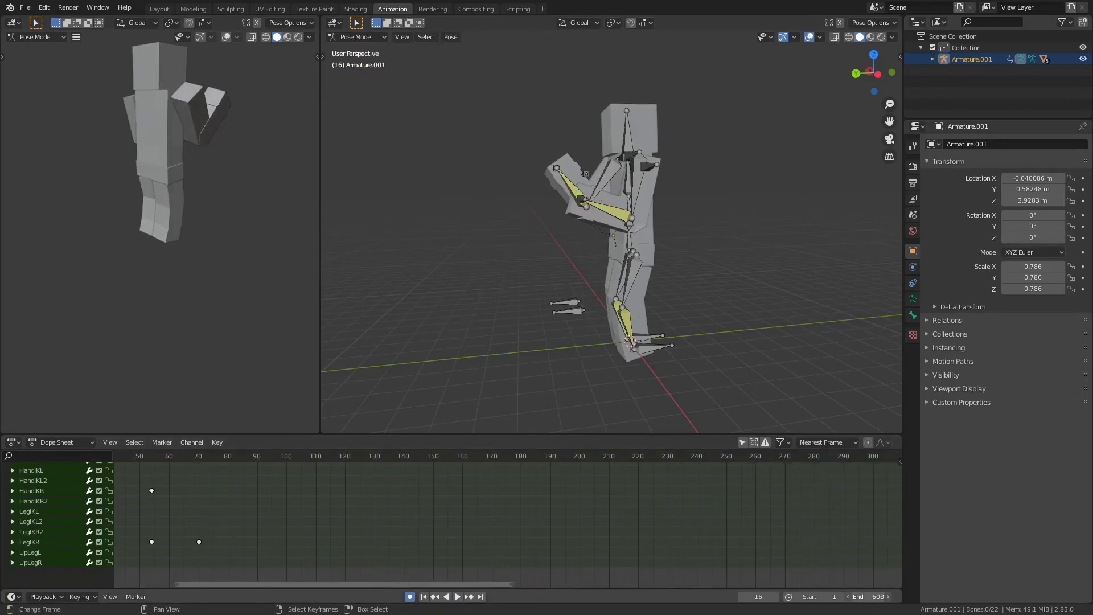
{"action": "left_click_drag", "start_coordinate": [870, 596], "coordinate": [870, 596]}
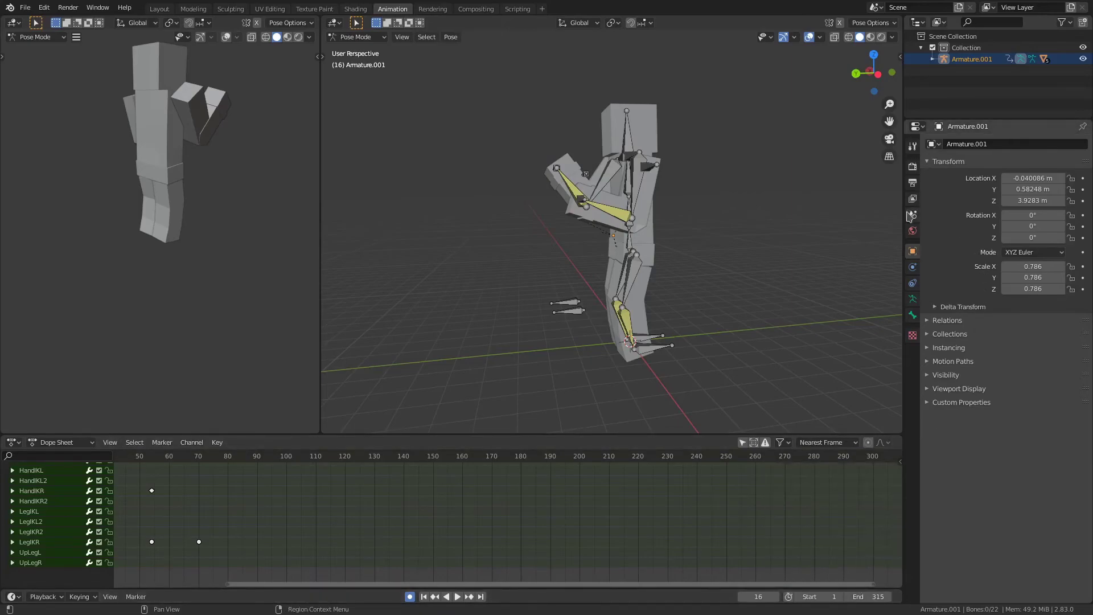
- Show the scene's output settings, look at the frame rate choices, and briefly play the animation at 24 fps
{"action": "left_click", "coordinate": [910, 215]}
{"action": "left_click", "coordinate": [911, 182]}
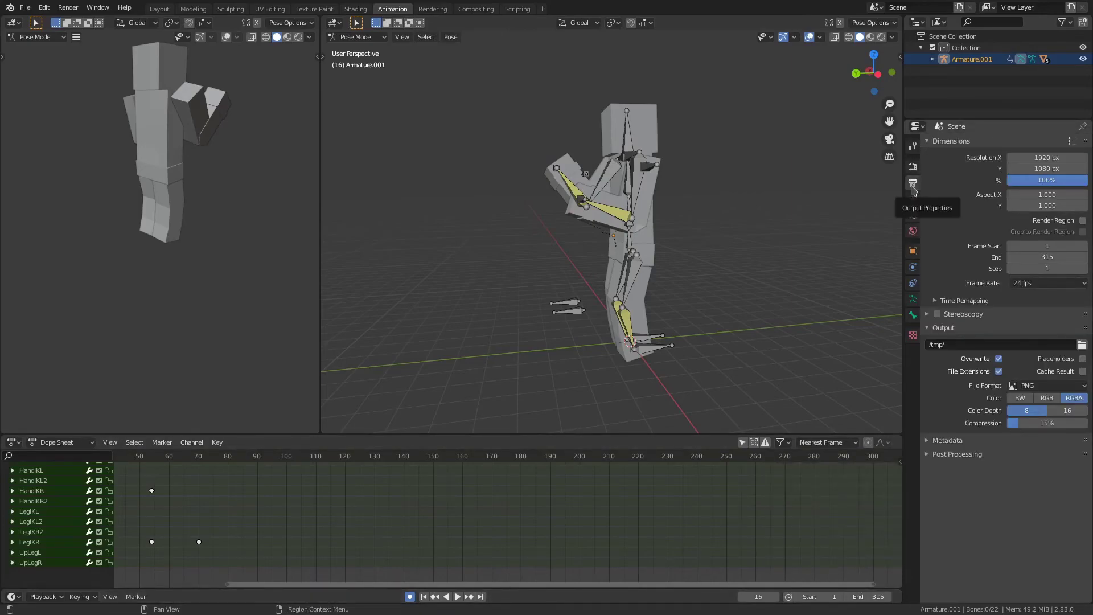
{"action": "left_click", "coordinate": [1065, 285]}
{"action": "left_click", "coordinate": [1028, 284]}
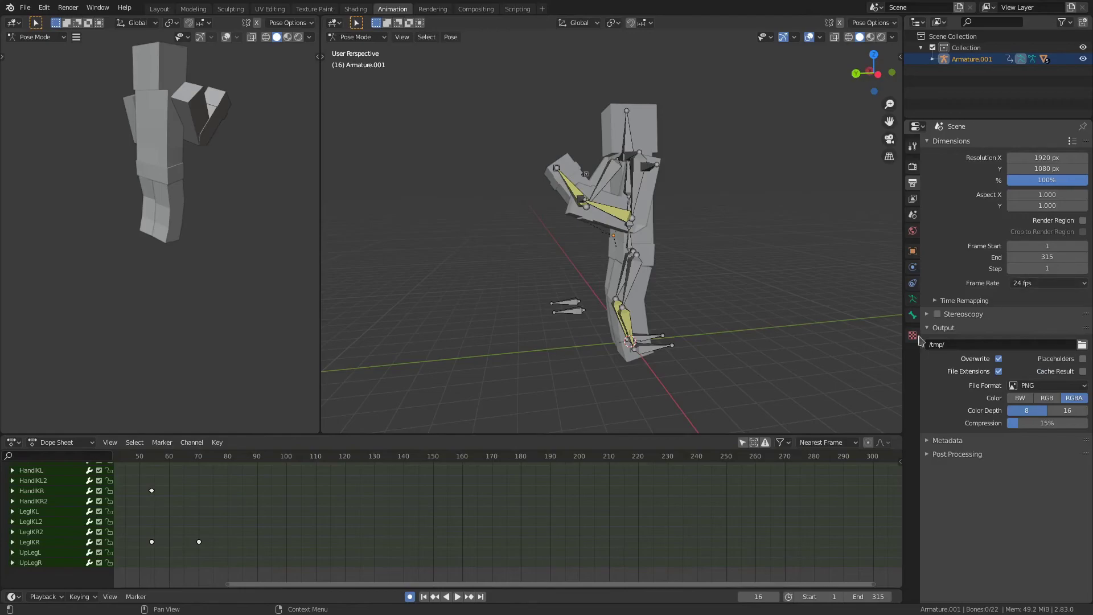
{"action": "middle_click_drag", "start_coordinate": [449, 524], "coordinate": [444, 497]}
{"action": "scroll", "coordinate": [458, 553], "scroll_direction": "down", "scroll_amount": 5}
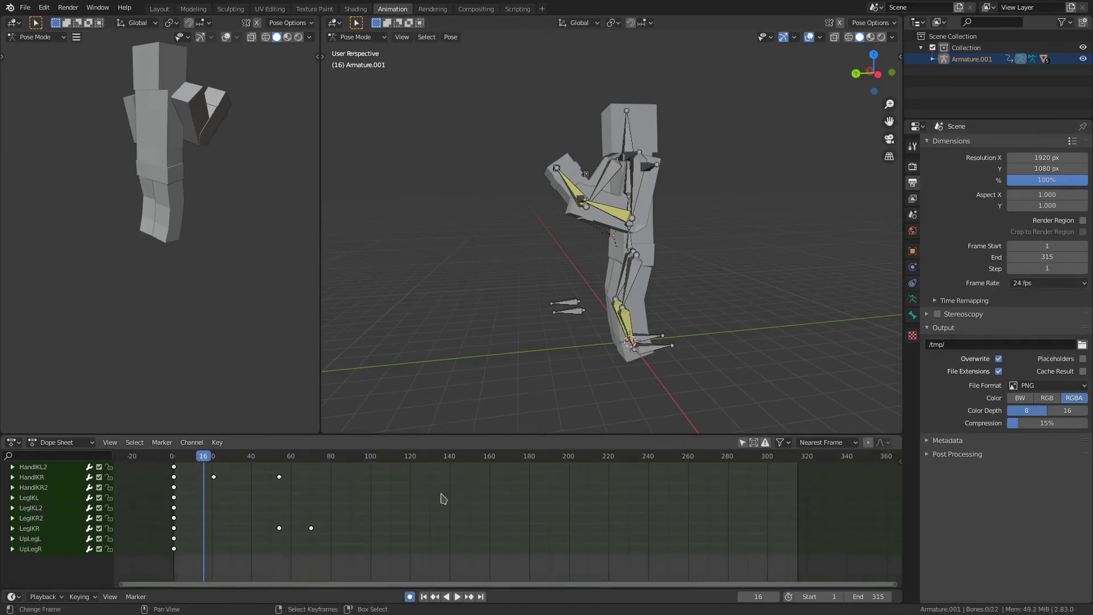
{"action": "key", "text": "space"}
{"action": "key", "text": "space"}
- Set the output frame rate to 30 fps and play the animation from the start at that rate
{"action": "left_click", "coordinate": [1028, 283]}
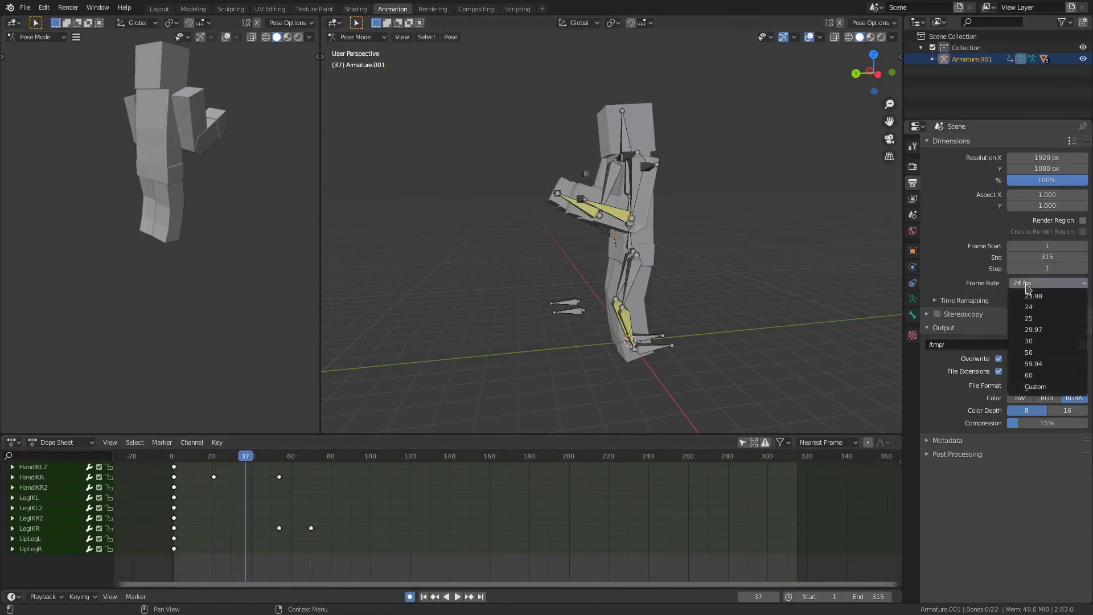
{"action": "left_click", "coordinate": [1037, 340]}
{"action": "key", "text": "shift+Left"}
{"action": "key", "text": "space"}
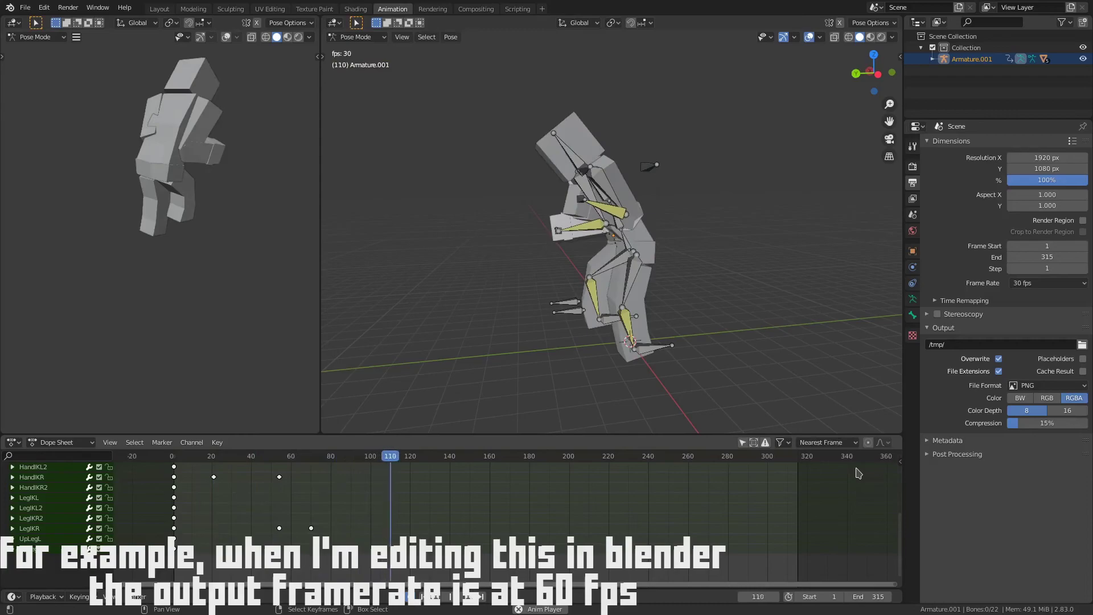
{"action": "key", "text": "space"}
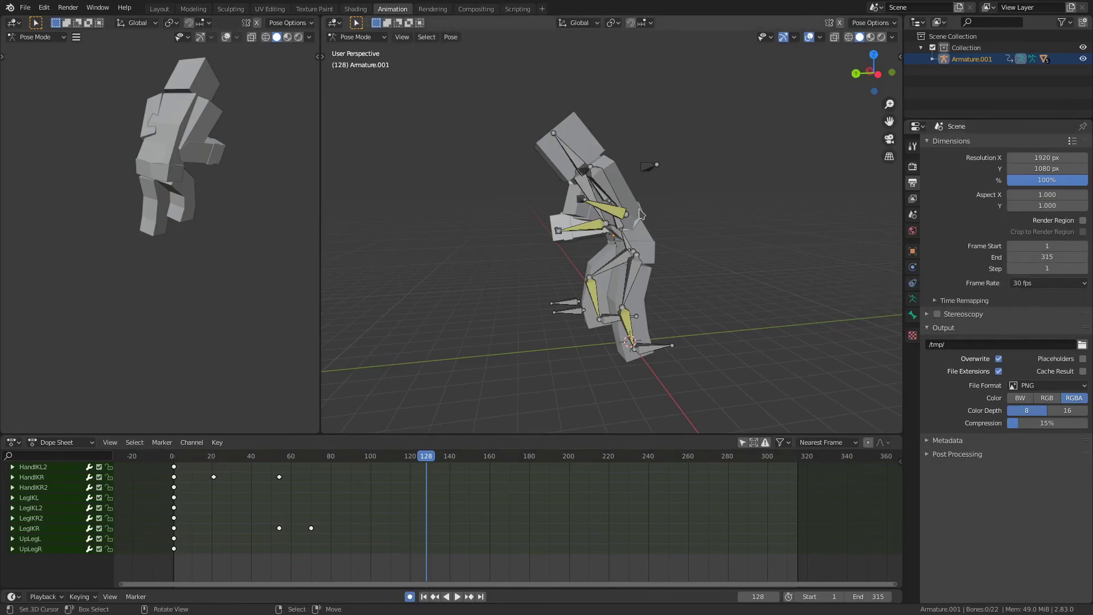
- At frame 128, move the HandIKR2 bone about 1.9 m along the global Y axis with auto keying on
{"action": "middle_click_drag", "start_coordinate": [643, 228], "coordinate": [766, 205]}
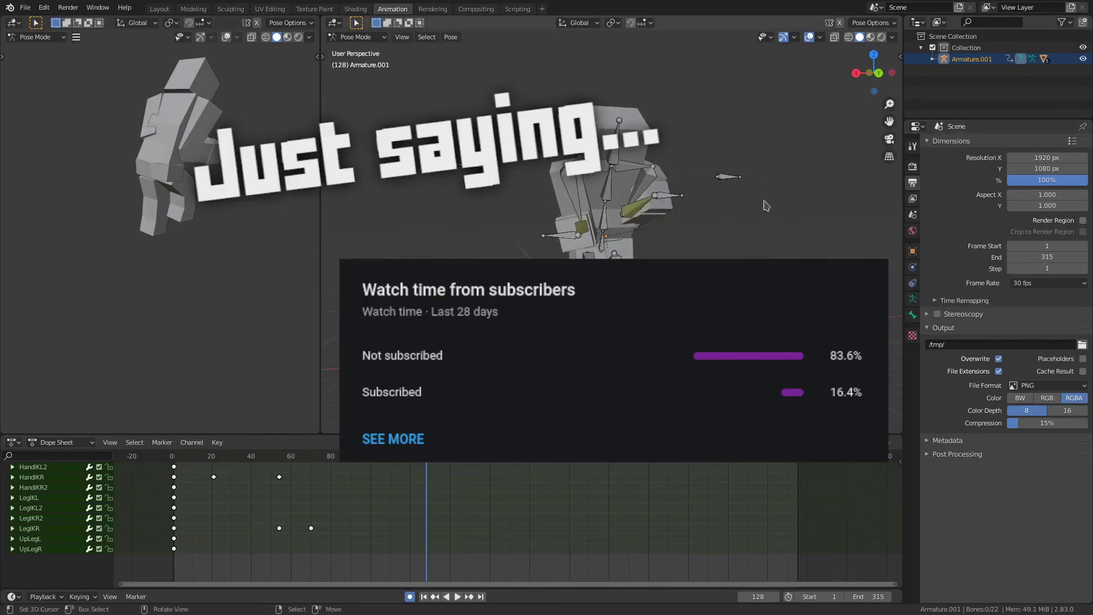
{"action": "right_click", "coordinate": [469, 167]}
{"action": "middle_click_drag", "start_coordinate": [469, 167], "coordinate": [580, 179]}
{"action": "key", "text": "g"}
{"action": "key", "text": "y"}
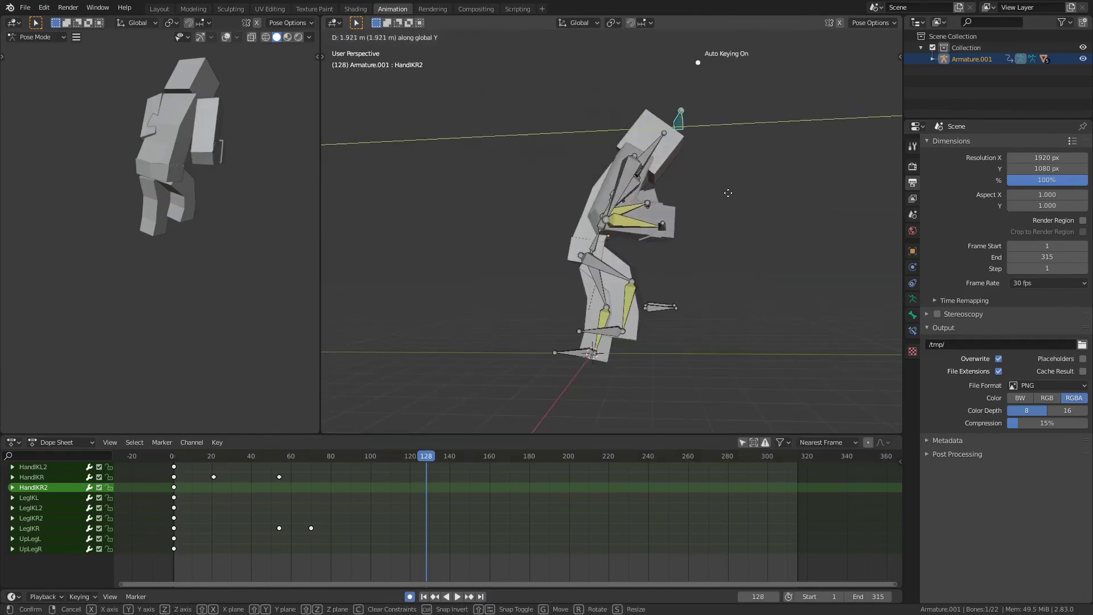
{"action": "left_click", "coordinate": [729, 198]}
- At frame 128, move the HandIKL2 bone closer to the character's head, repositioning the left elbow
{"action": "middle_click_drag", "start_coordinate": [719, 194], "coordinate": [522, 190]}
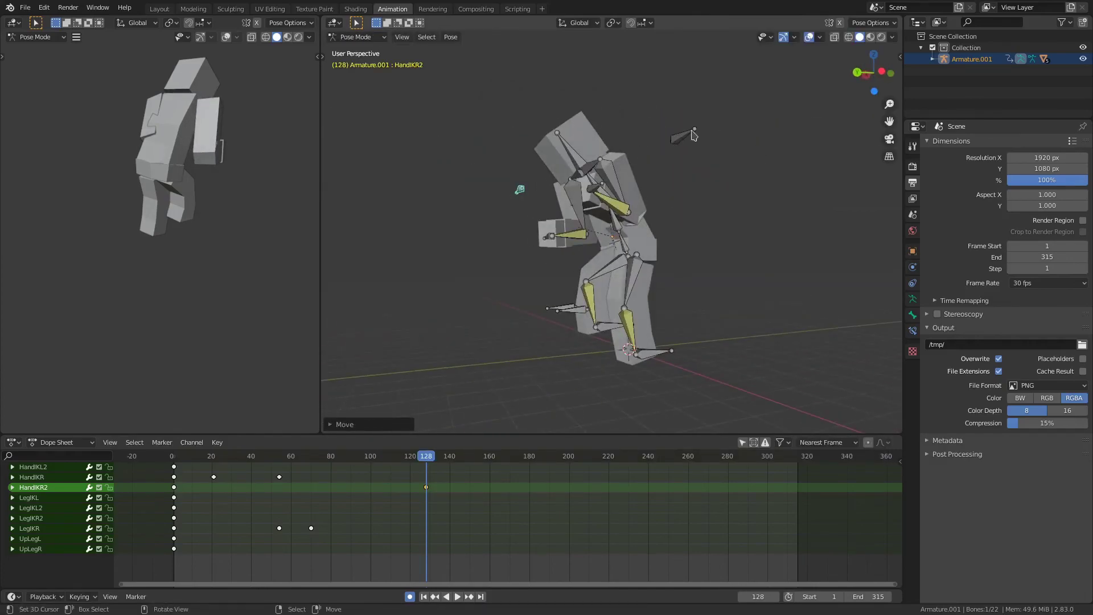
{"action": "left_click", "coordinate": [692, 134]}
{"action": "key", "text": "g"}
{"action": "left_click", "coordinate": [640, 126]}
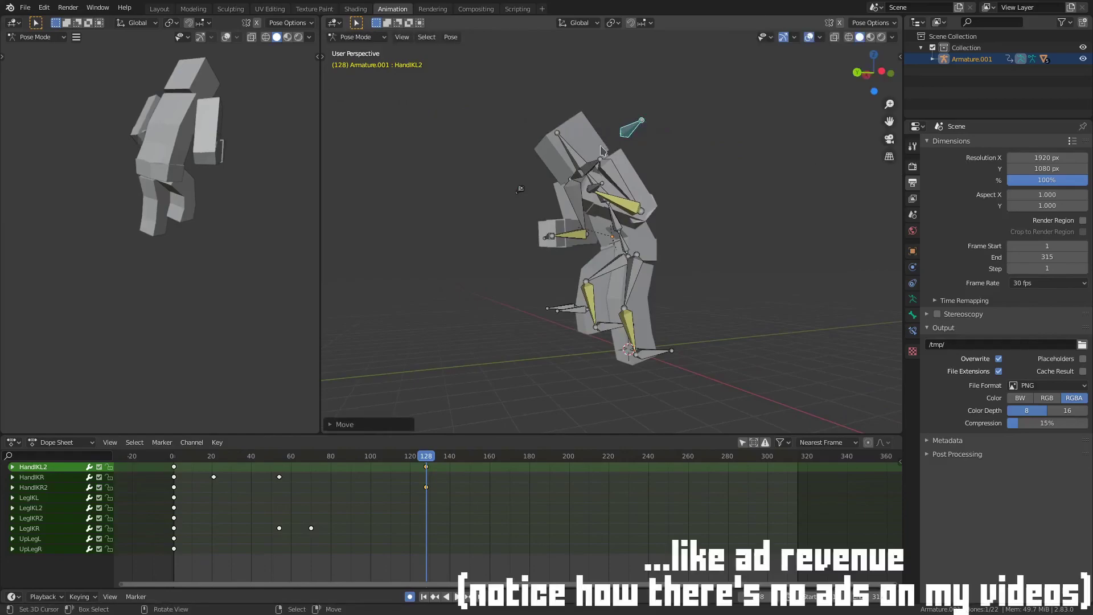
- Switch the armature from Pose Mode to Object Mode
{"action": "middle_click_drag", "start_coordinate": [605, 151], "coordinate": [509, 233]}
{"action": "key", "text": "ctrl+Tab"}
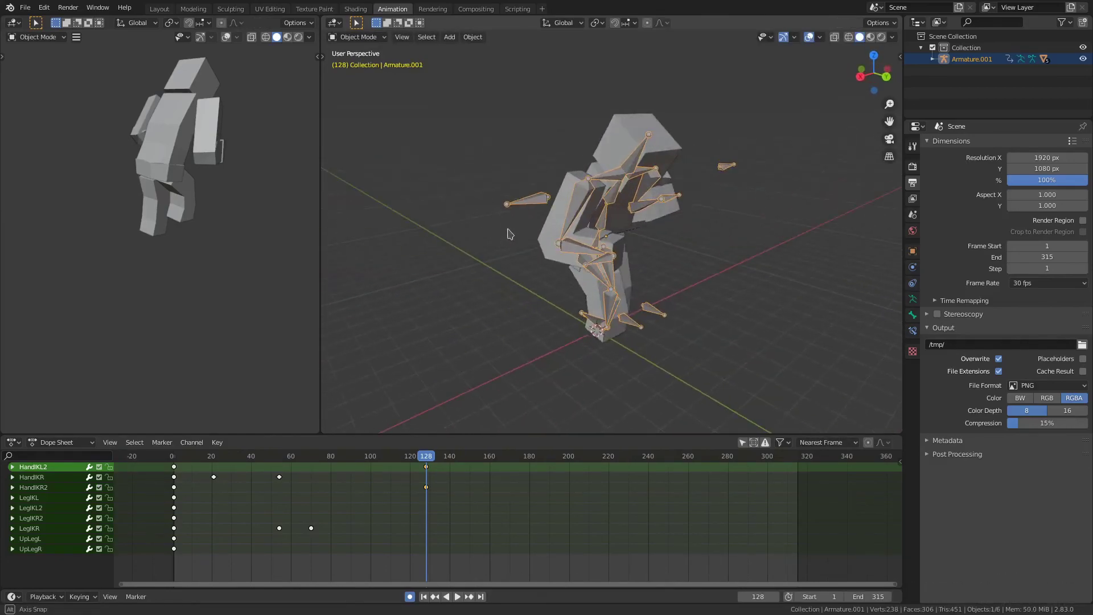